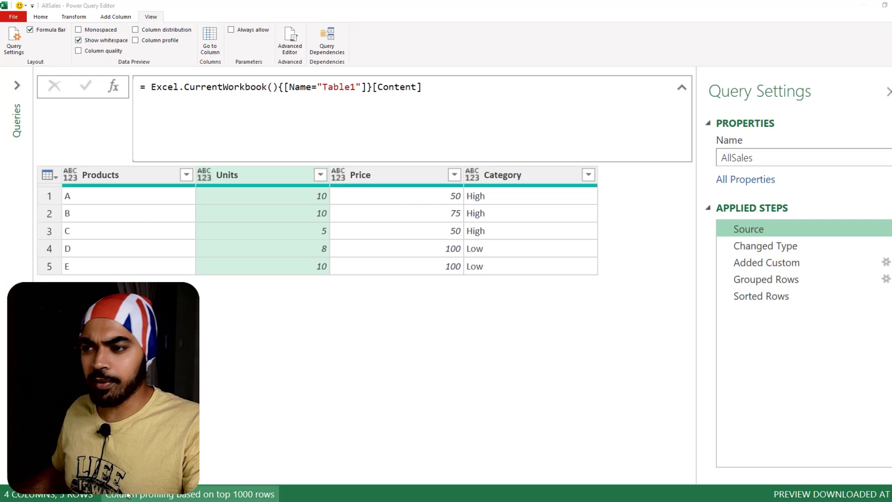
Inspect the Products, Units, Price and Category columns and the Changed Type step's table.
click(156, 176)
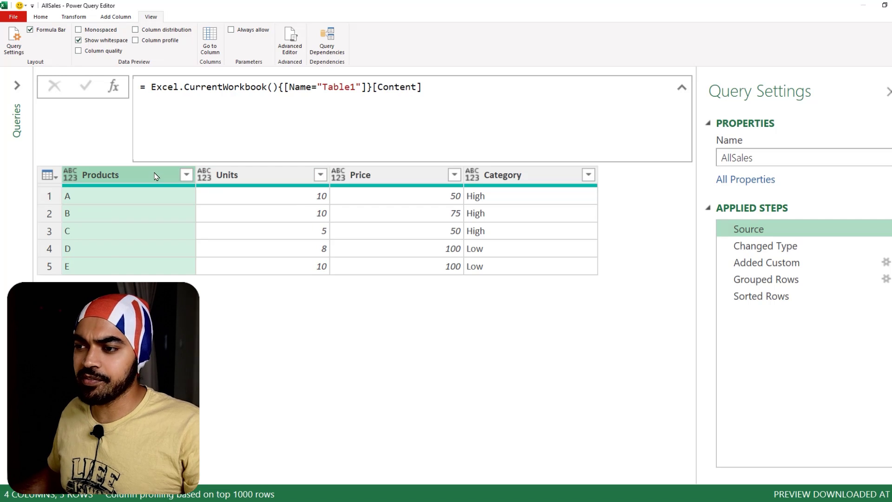
click(257, 175)
click(415, 174)
click(539, 174)
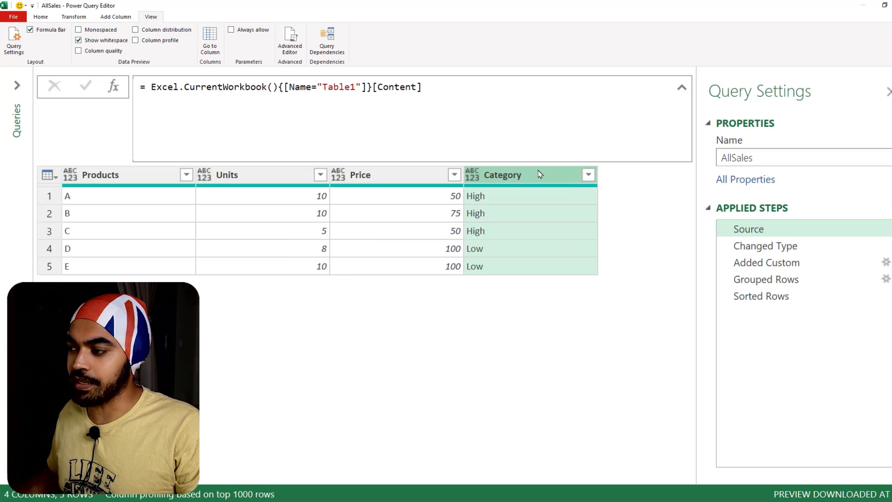
click(805, 252)
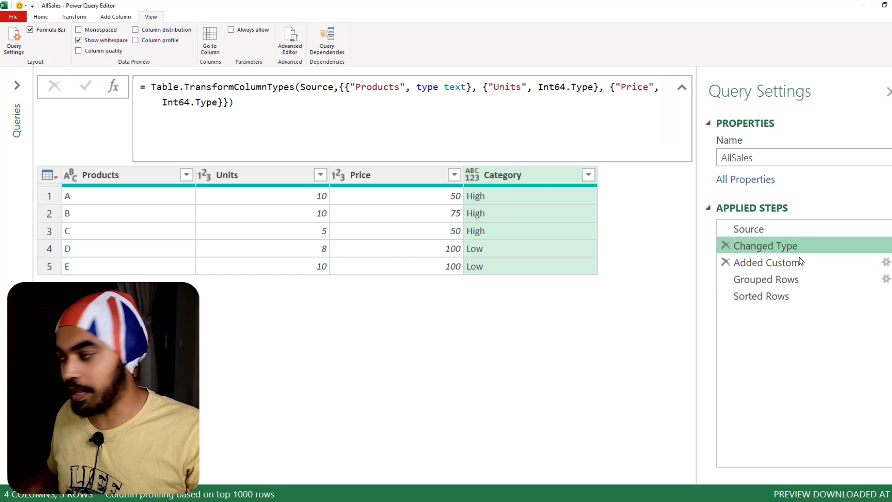
Preview the Added Custom step, comparing its new Sales column with Units and Price.
click(800, 264)
click(653, 182)
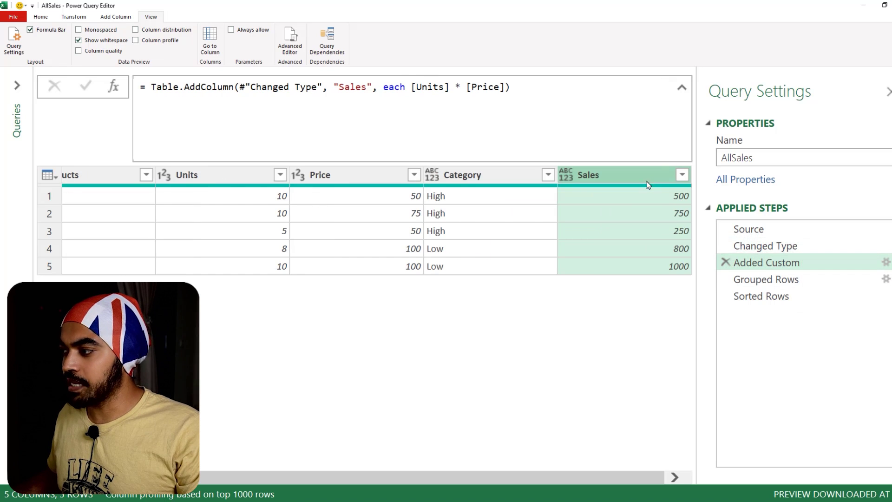
click(217, 176)
click(347, 177)
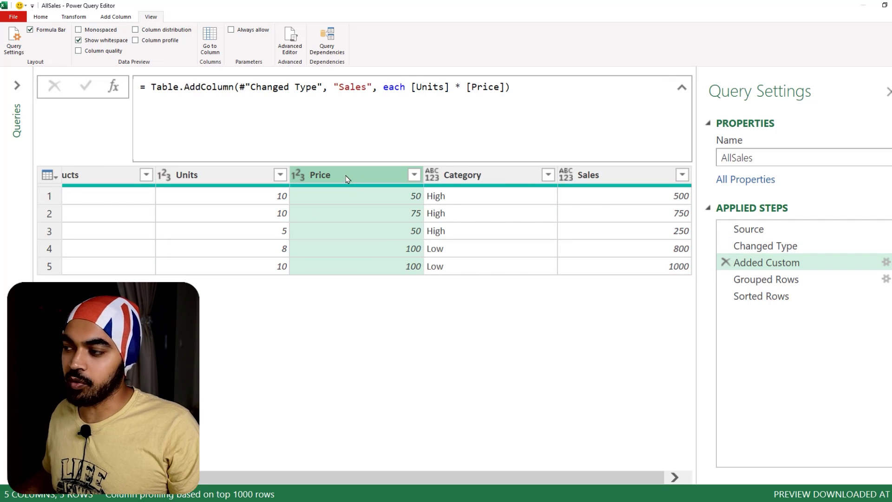
Preview Total Sales grouped by Category, then the Sorted Rows result with High 1500.
click(754, 280)
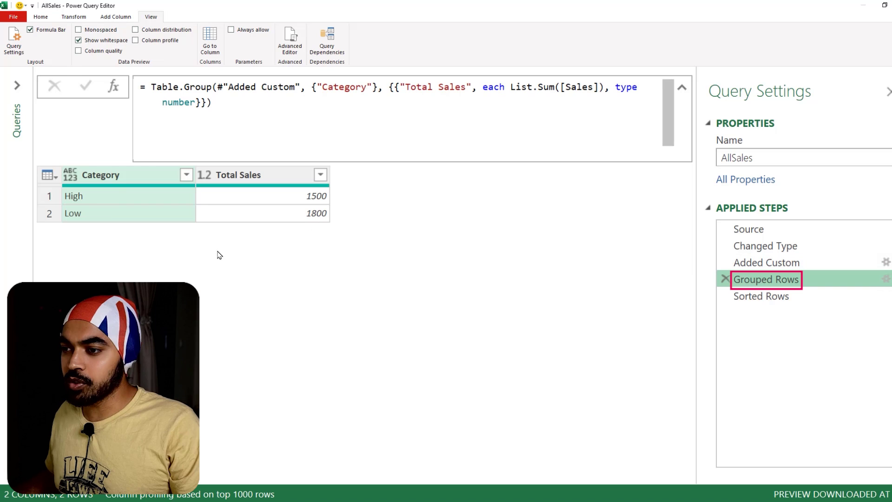
click(116, 201)
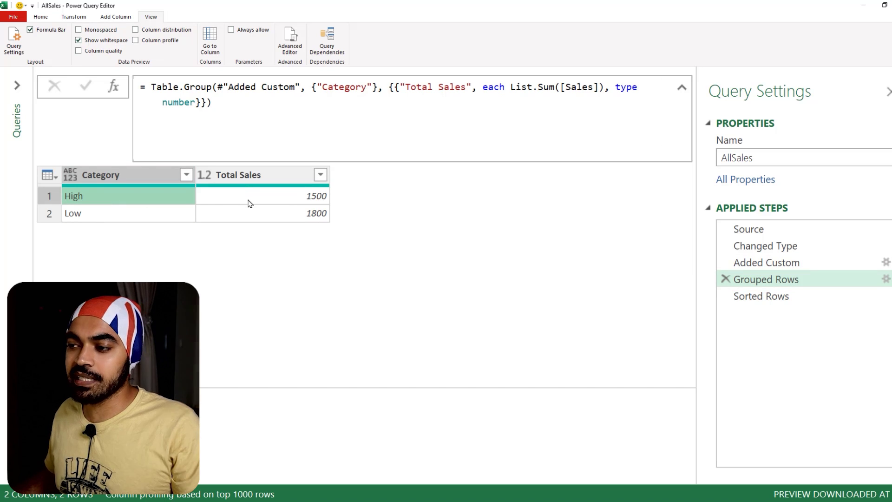
click(788, 298)
click(310, 213)
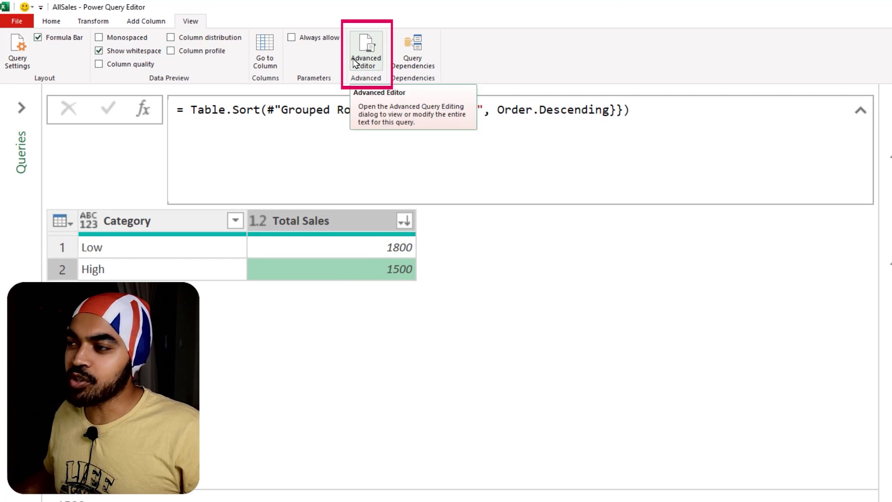
Open the AllSales M code in Advanced Editor and place the cursor on the Sorted Rows line.
click(355, 62)
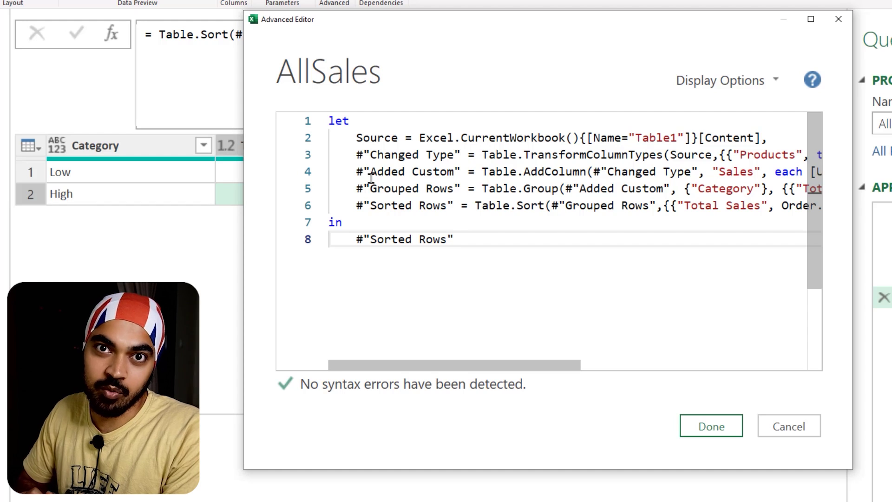
click(374, 205)
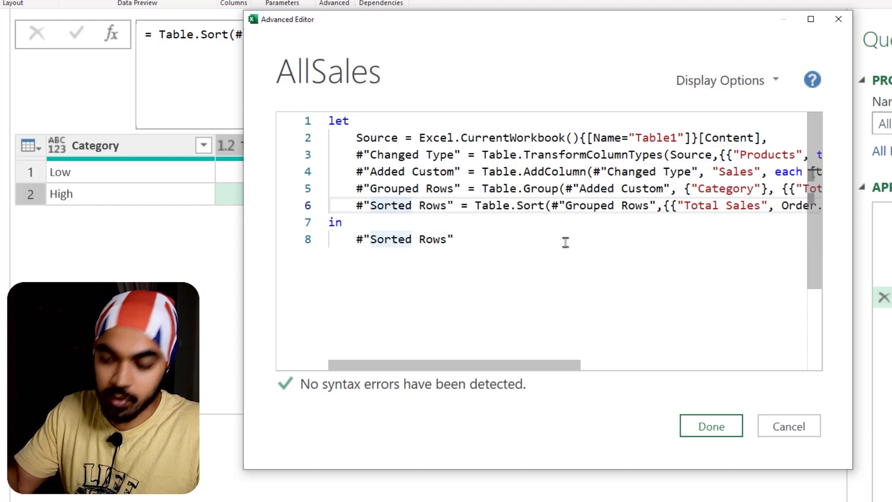
Reorder the step lines with Alt+Up/Down so Grouped Rows leads and Source sits last.
key(alt+Up)
key(alt+Up)
key(Up)
key(Up)
key(alt+Down)
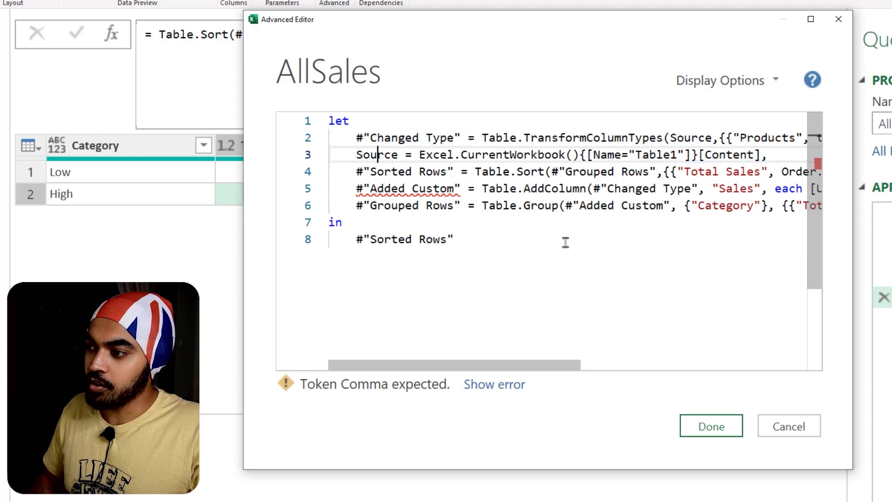
key(alt+Down)
key(alt+Down)
key(alt+Down)
key(Up)
key(alt+Up)
key(alt+Up)
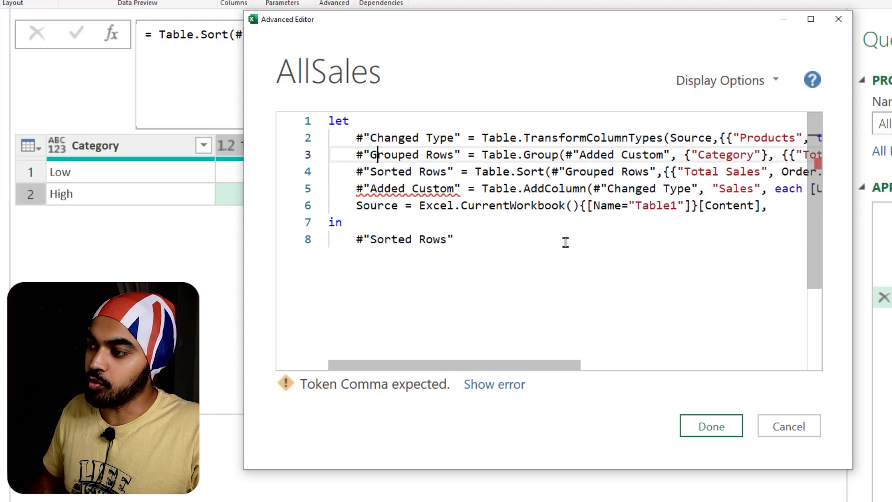
key(Up)
key(alt+Down)
key(alt+Down)
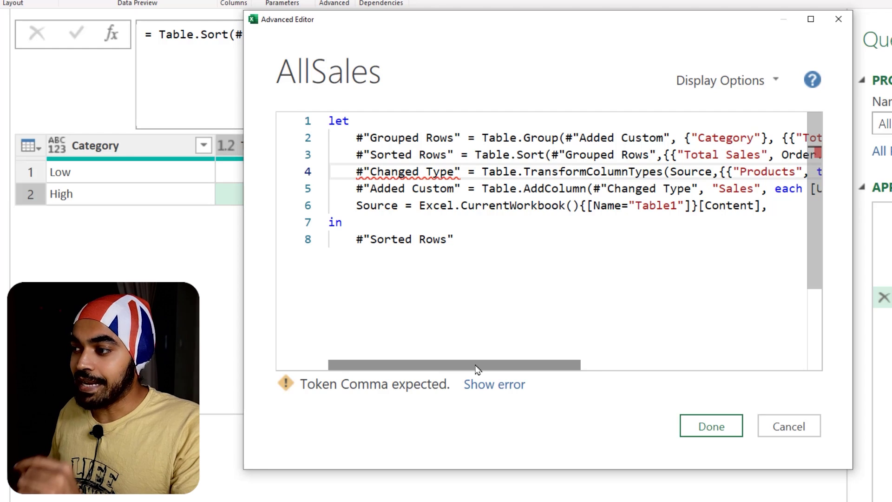
drag(574, 372, 636, 368)
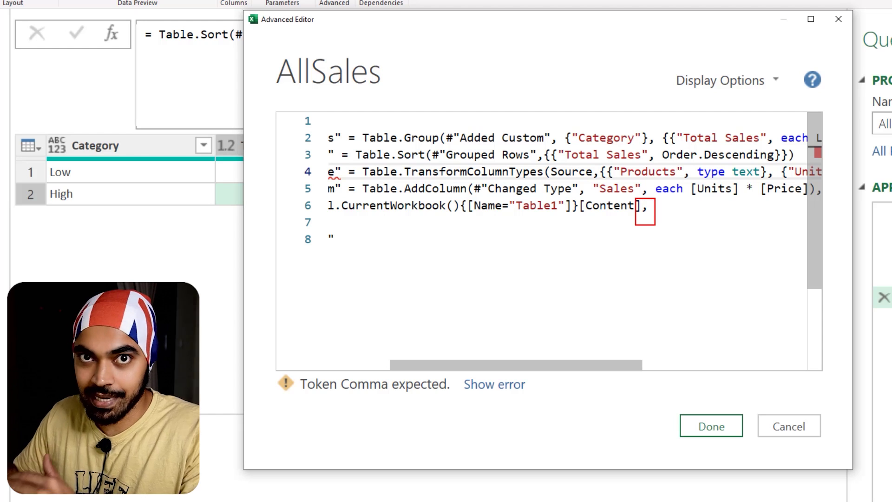
Delete the trailing comma after Source's [Content] and add a comma after the Sorted Rows line.
click(671, 205)
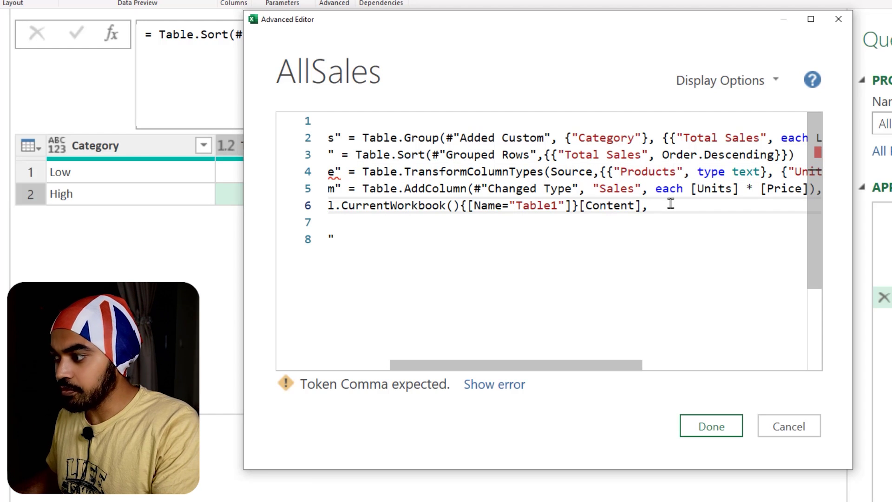
key(BackSpace)
drag(583, 367, 796, 367)
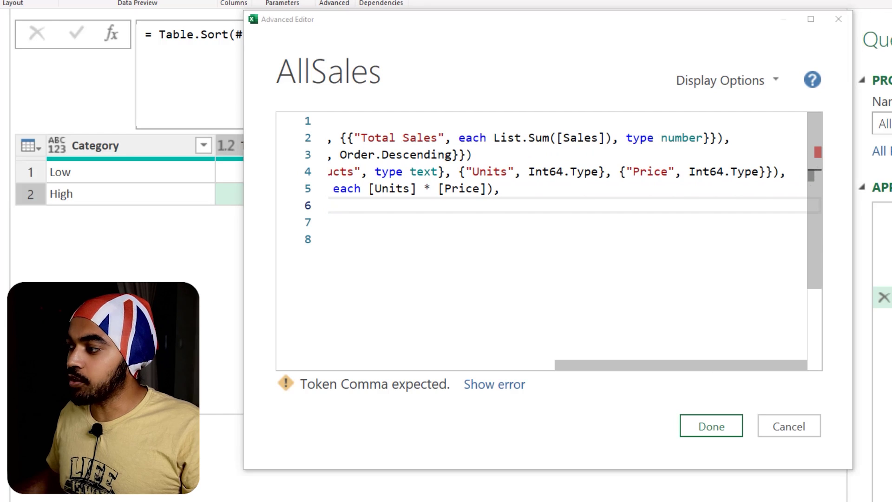
drag(746, 140, 758, 134)
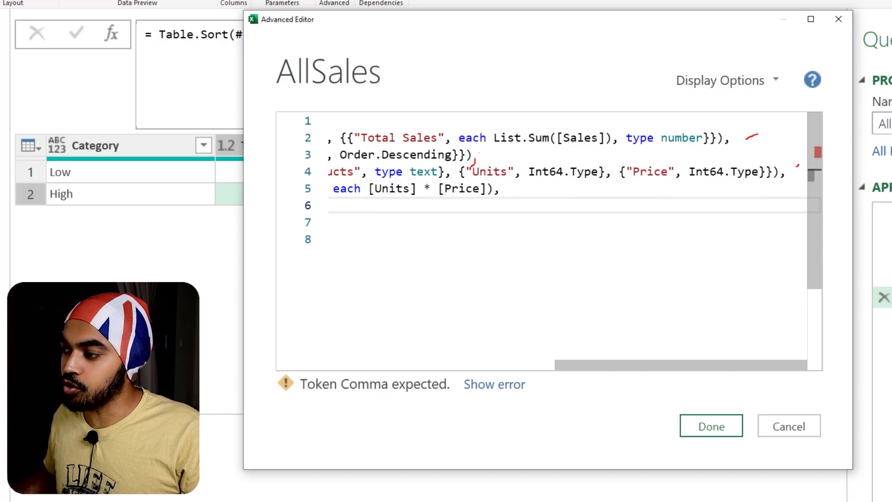
mouse_move(473, 157)
mouse_down()
mouse_move(483, 167)
mouse_move(486, 153)
mouse_up()
key(Escape)
click(489, 155)
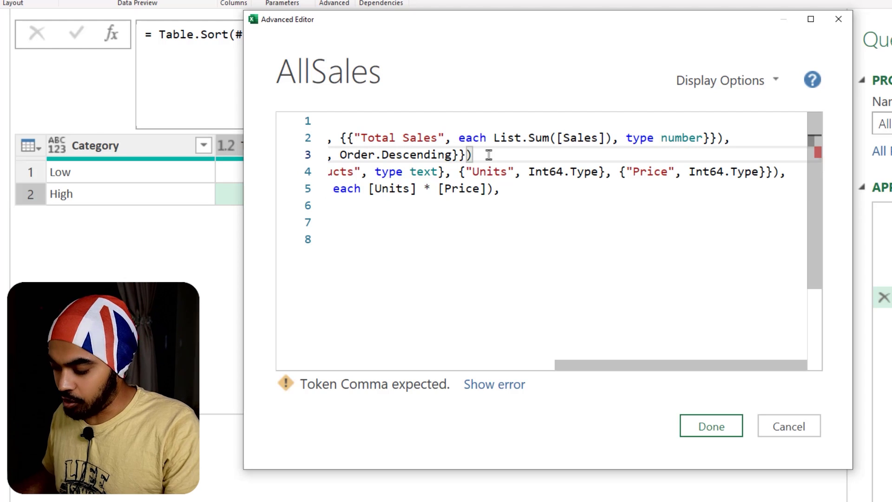
text(,)
mouse_move(582, 370)
mouse_down()
mouse_move(458, 355)
mouse_move(356, 367)
mouse_up()
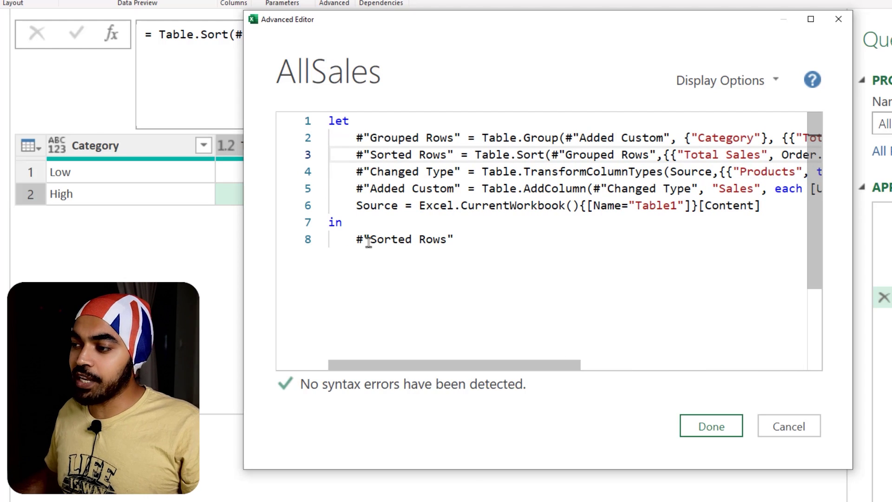
Apply the reordered code with Done, collapsing AllSales into a single step returning Low 1800, High 1500.
mouse_move(352, 224)
mouse_down()
mouse_move(459, 261)
mouse_move(484, 246)
mouse_up()
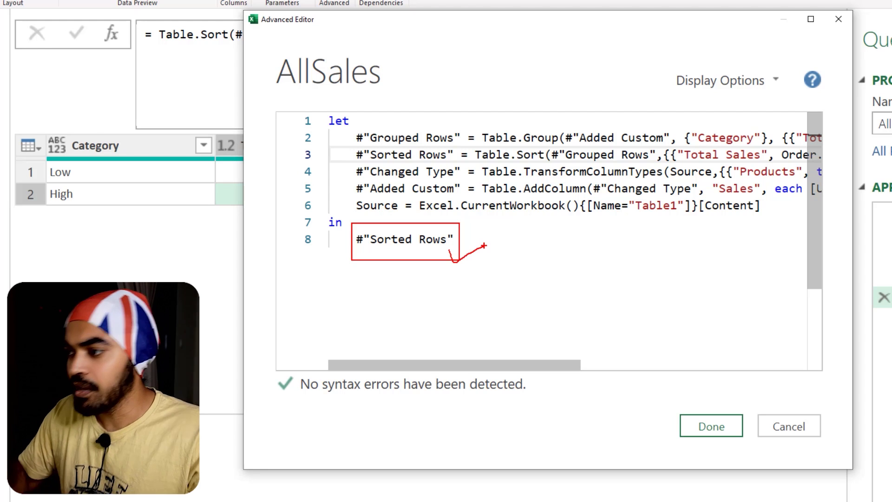
drag(391, 125, 410, 148)
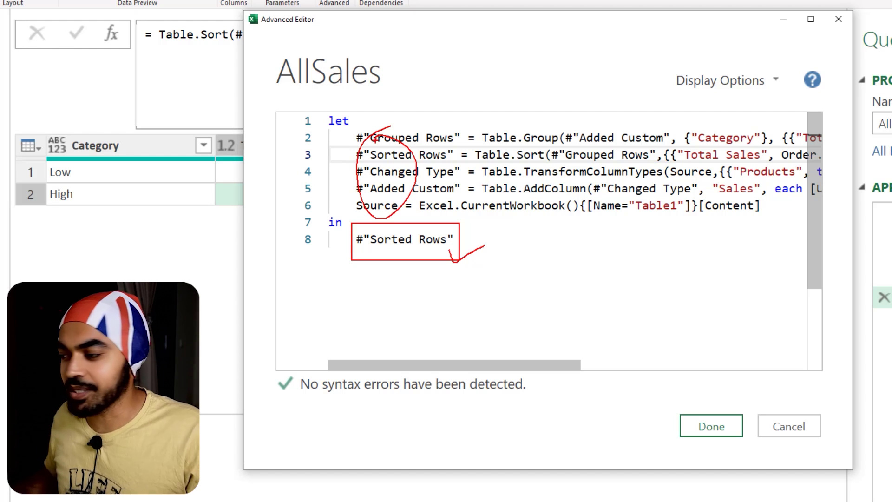
click(699, 431)
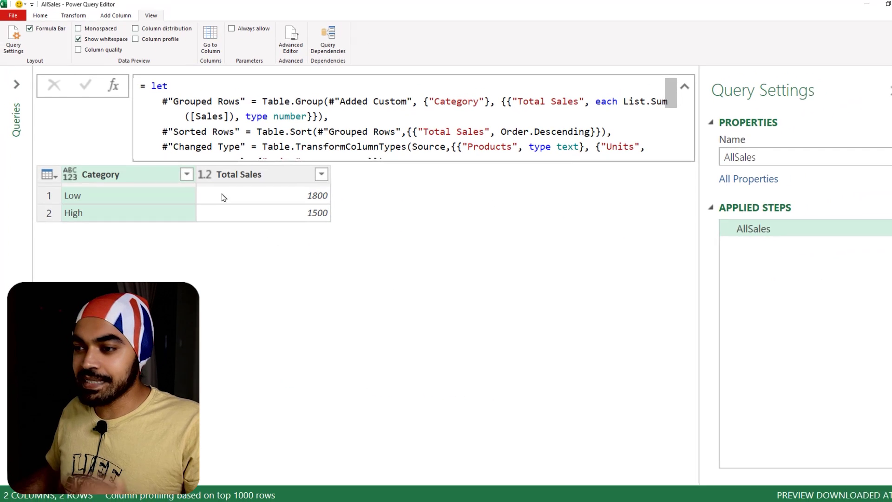
drag(49, 157, 354, 246)
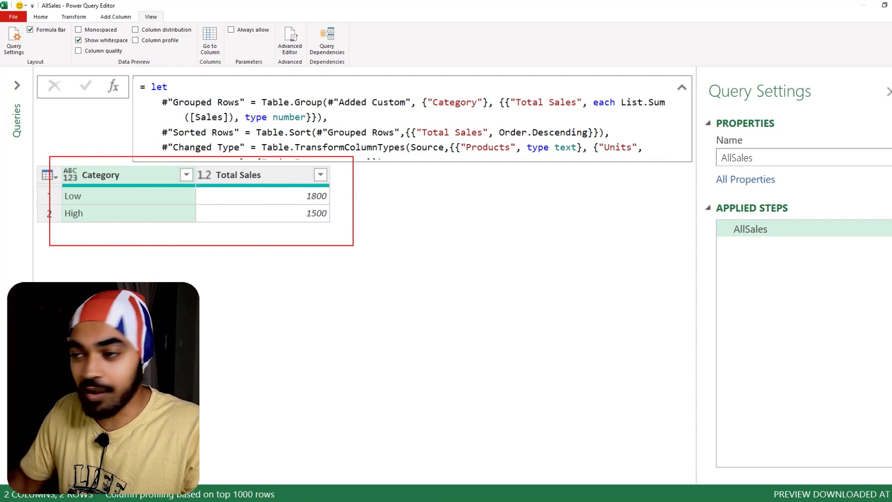
key(e)
drag(716, 217, 886, 346)
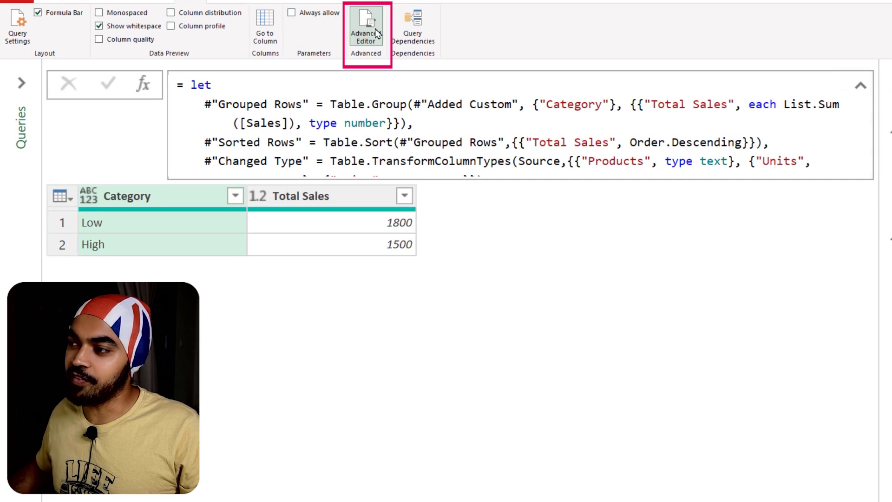
click(377, 33)
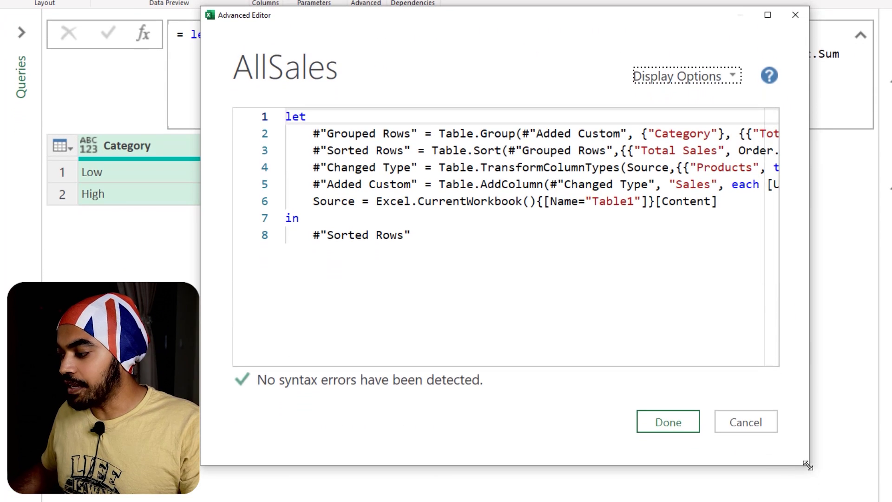
drag(809, 501, 889, 501)
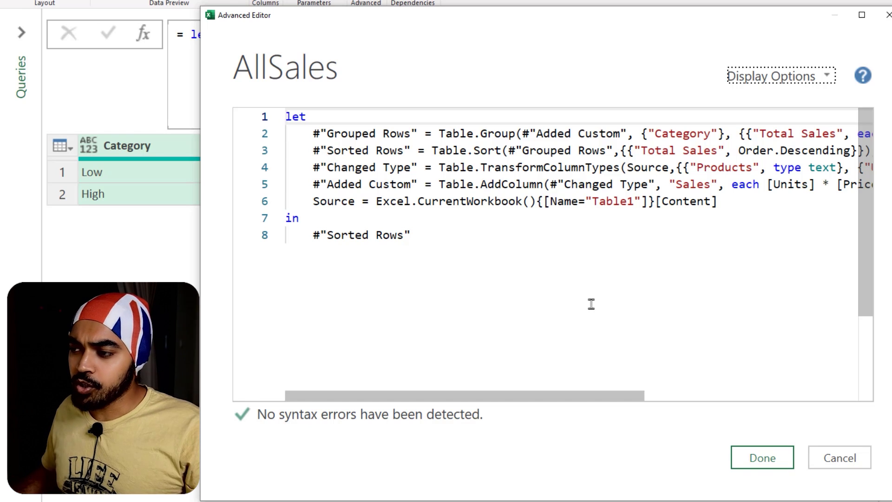
mouse_move(406, 231)
mouse_down()
mouse_move(317, 221)
mouse_move(310, 249)
mouse_move(421, 246)
mouse_move(412, 231)
mouse_up()
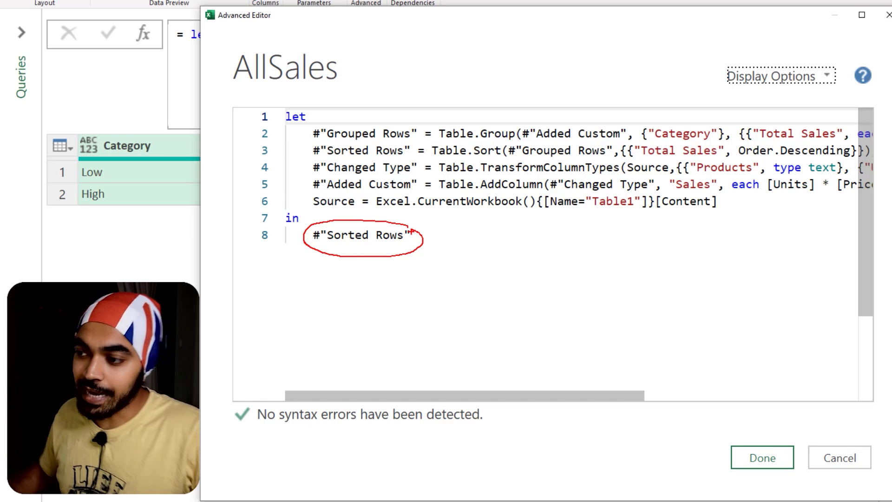
drag(281, 254, 301, 244)
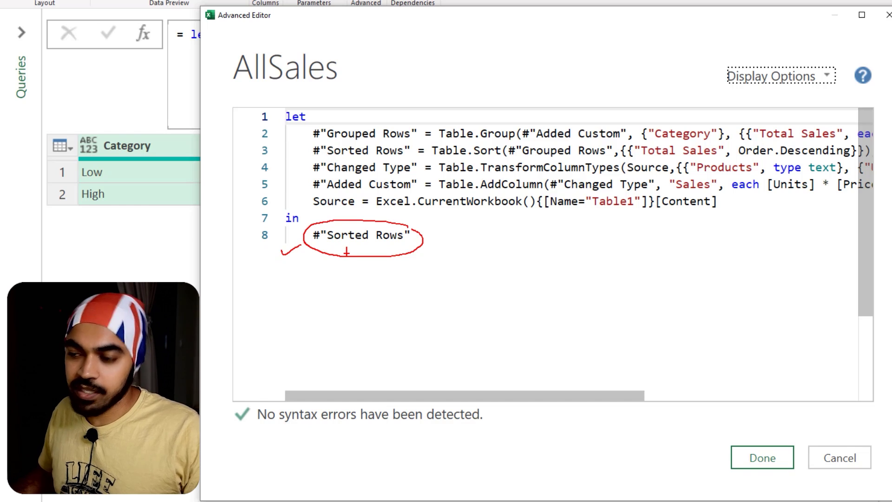
mouse_move(346, 252)
mouse_down()
mouse_move(345, 274)
mouse_move(352, 255)
mouse_up()
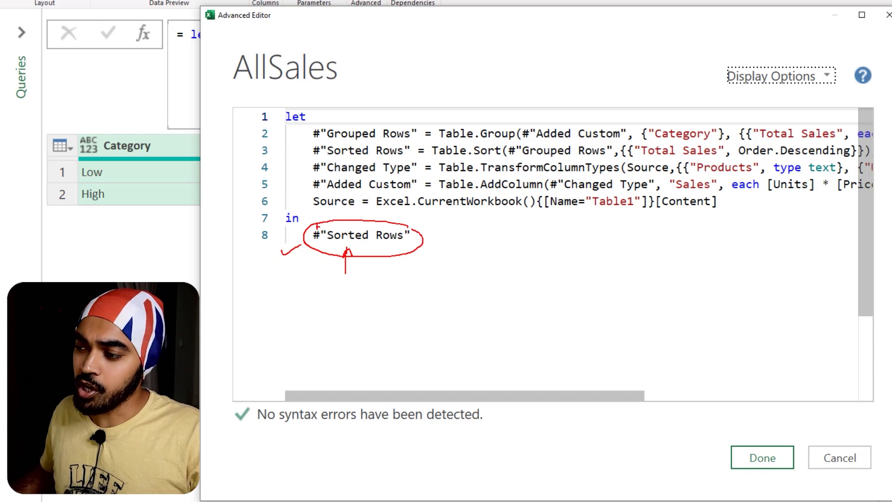
mouse_move(311, 224)
mouse_down()
mouse_move(287, 171)
mouse_move(295, 152)
mouse_move(310, 149)
mouse_move(305, 158)
mouse_up()
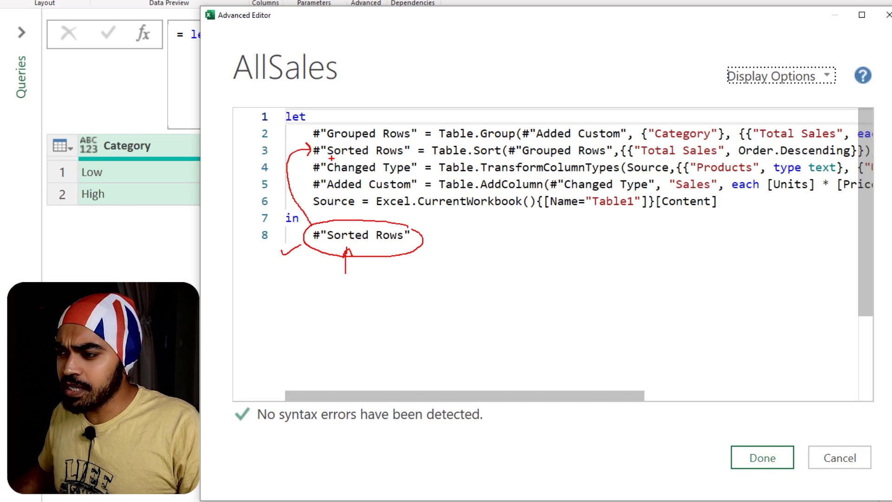
drag(331, 161, 367, 158)
drag(506, 141, 605, 159)
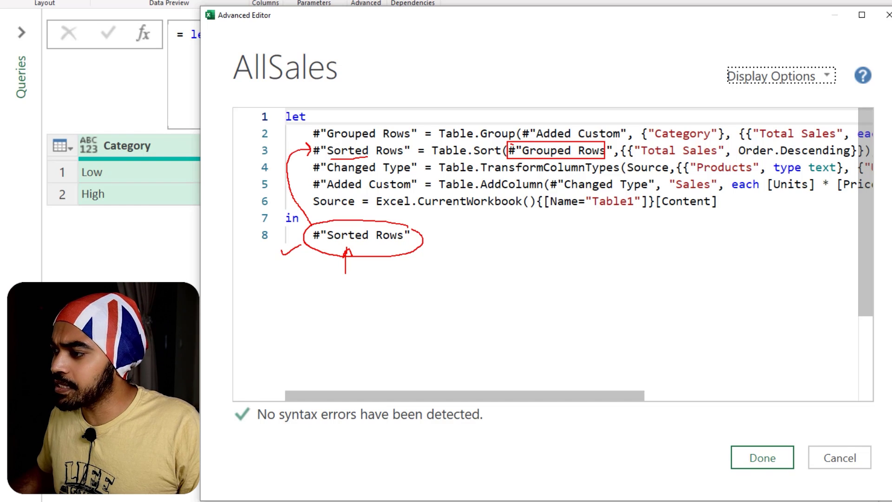
drag(512, 143, 395, 142)
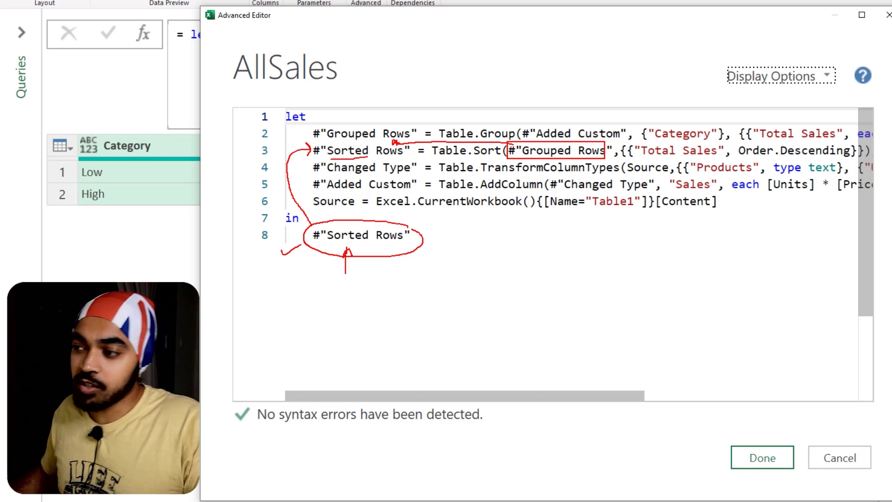
mouse_move(386, 110)
mouse_down()
mouse_move(387, 125)
mouse_move(402, 117)
mouse_up()
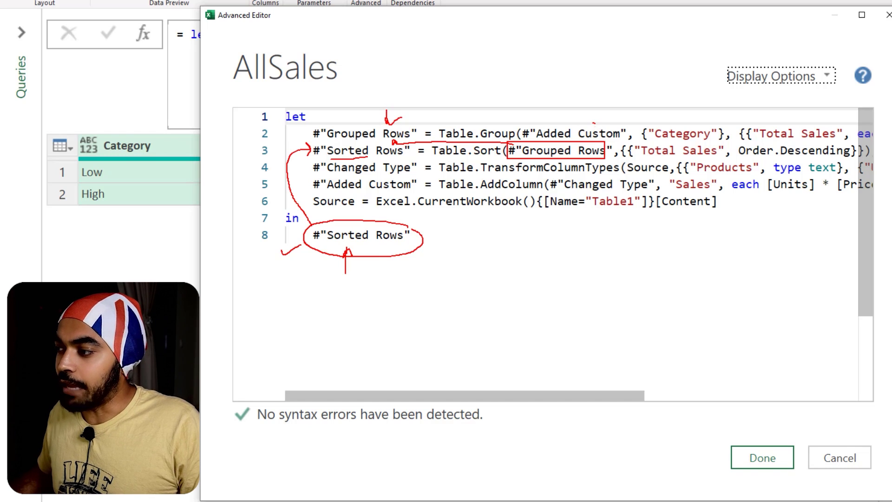
mouse_move(594, 122)
mouse_down()
mouse_move(536, 123)
mouse_move(525, 139)
mouse_move(625, 141)
mouse_move(589, 123)
mouse_up()
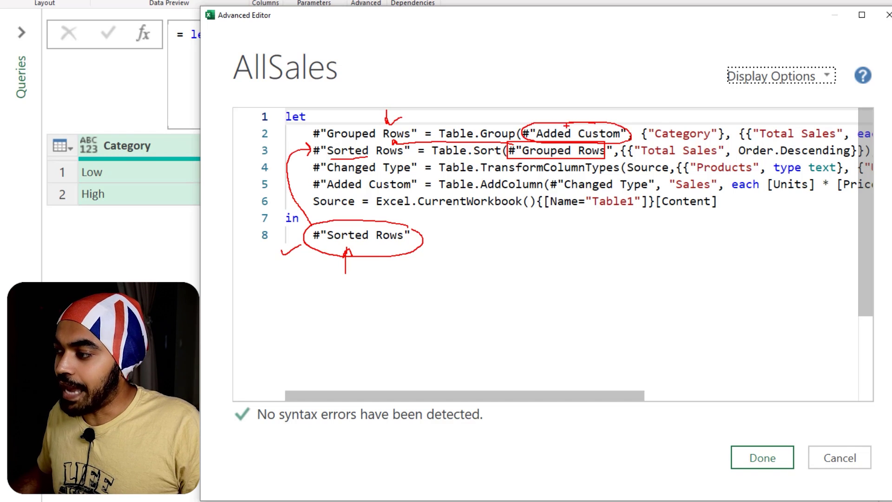
drag(530, 137, 417, 191)
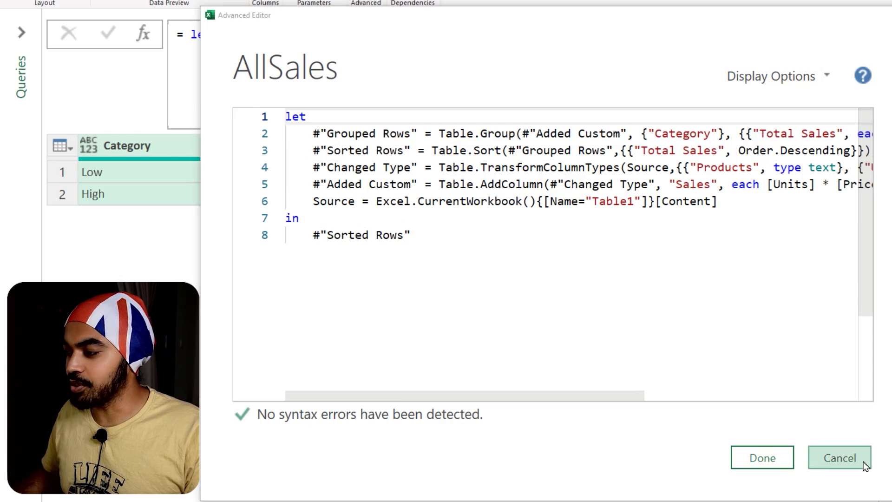
Cancel Advanced Editor and preview the Source, Changed Type and Added Custom steps, highlighting products A–E.
click(839, 459)
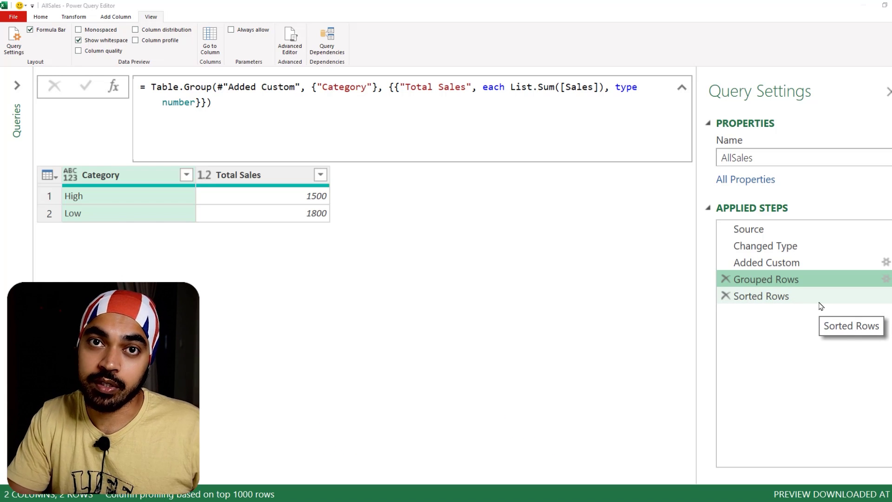
click(790, 234)
click(788, 246)
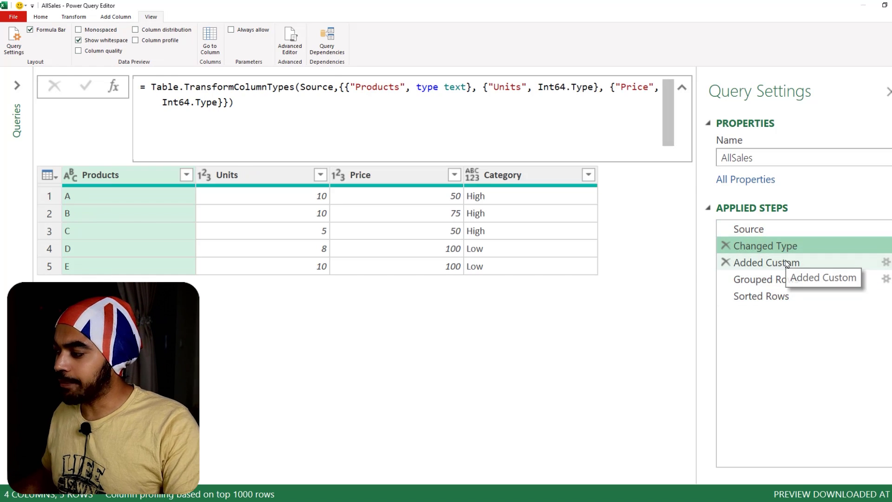
click(786, 263)
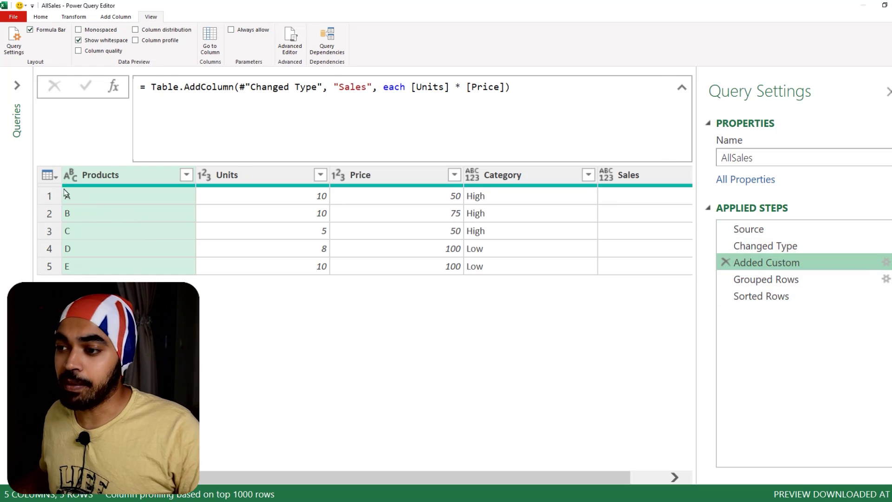
drag(50, 180, 111, 268)
mouse_move(102, 229)
mouse_down()
mouse_move(218, 229)
mouse_move(221, 244)
mouse_up()
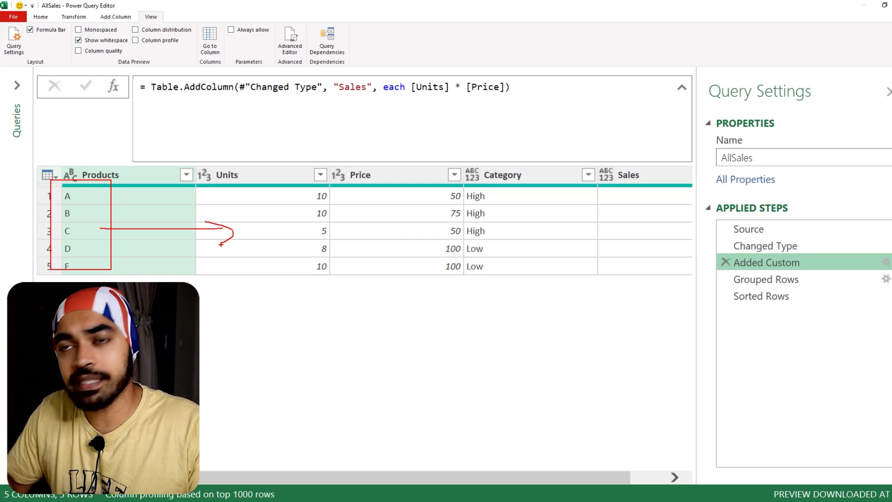
key(Escape)
Preview the Grouped Rows step, highlighting its Total Sales values 1500 and 1800.
click(766, 279)
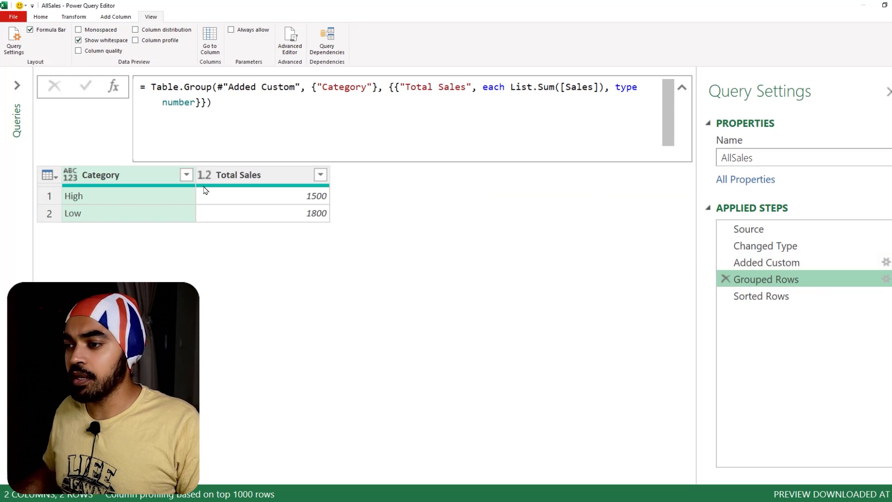
key(ctrl+2)
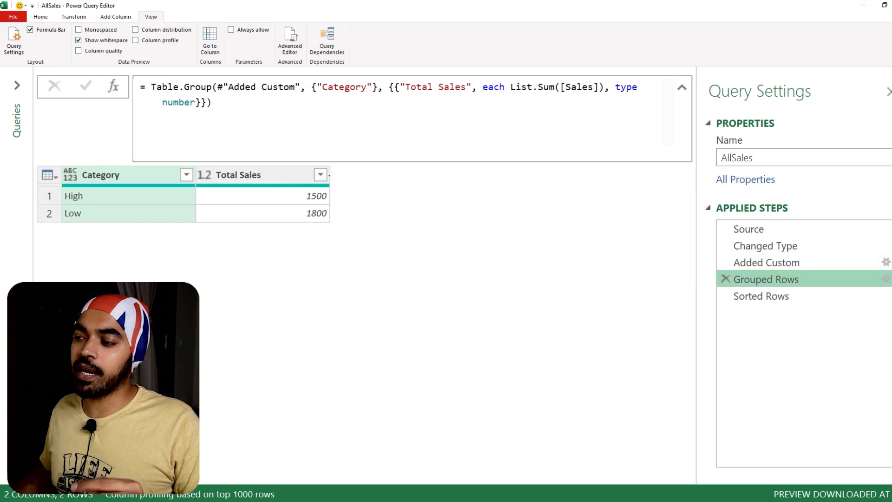
mouse_move(328, 175)
mouse_down()
mouse_move(335, 232)
mouse_move(330, 179)
mouse_up()
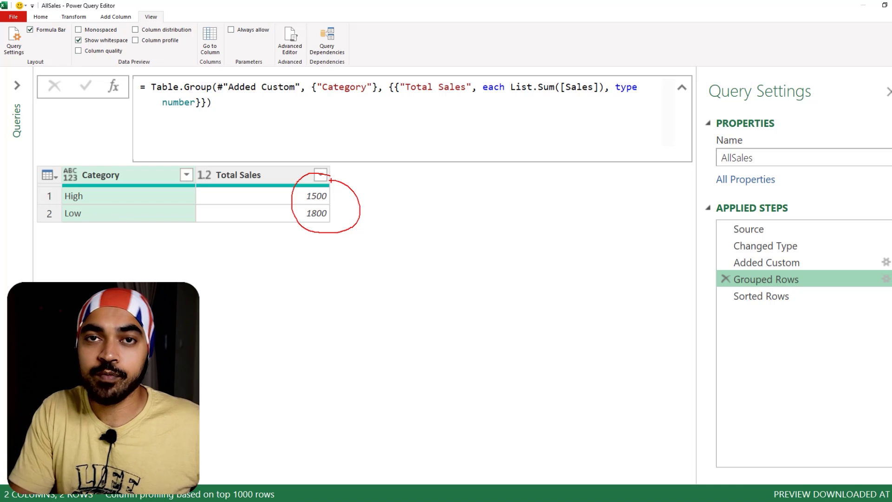
key(Escape)
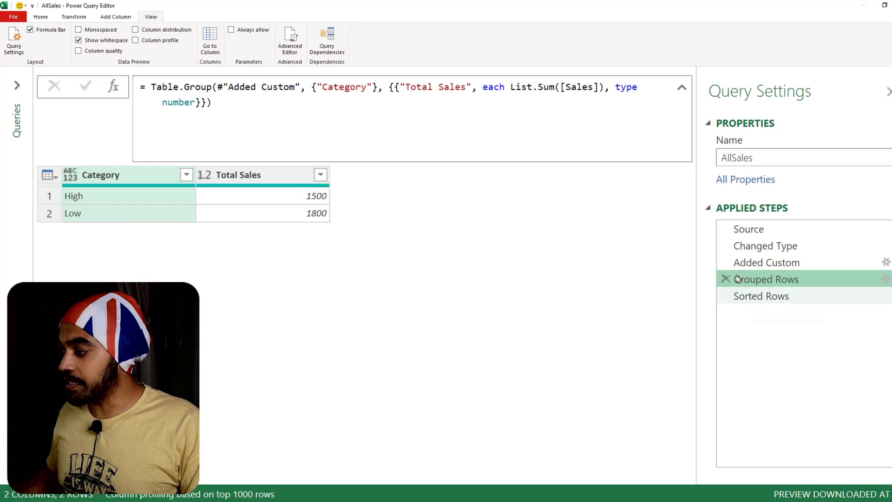
drag(716, 268, 781, 285)
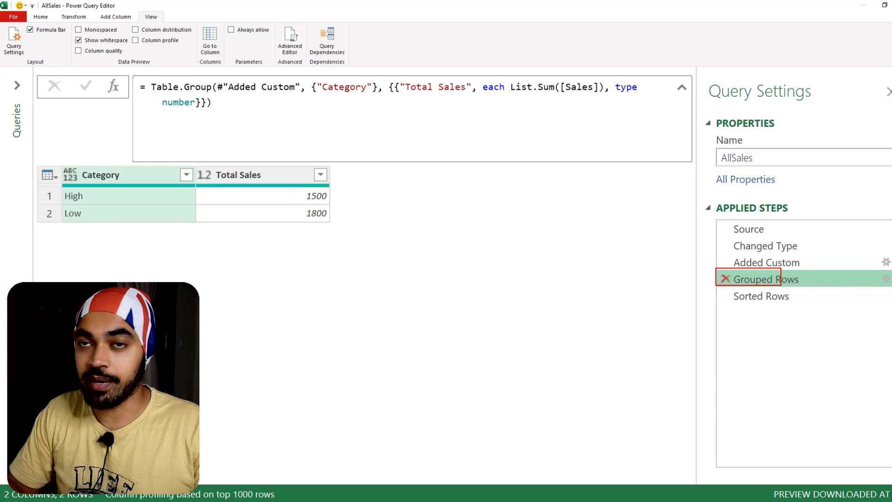
key(Escape)
Extract the steps before Grouped Rows into a new query named Details.
right_click(765, 282)
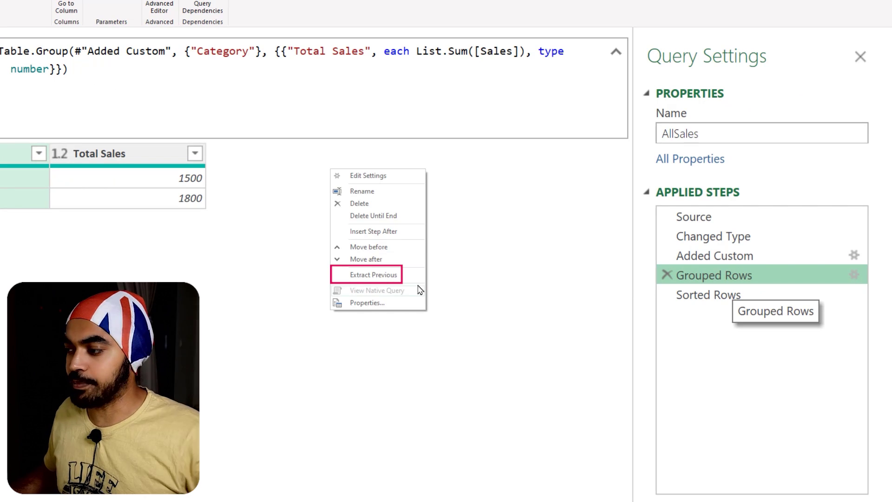
click(397, 275)
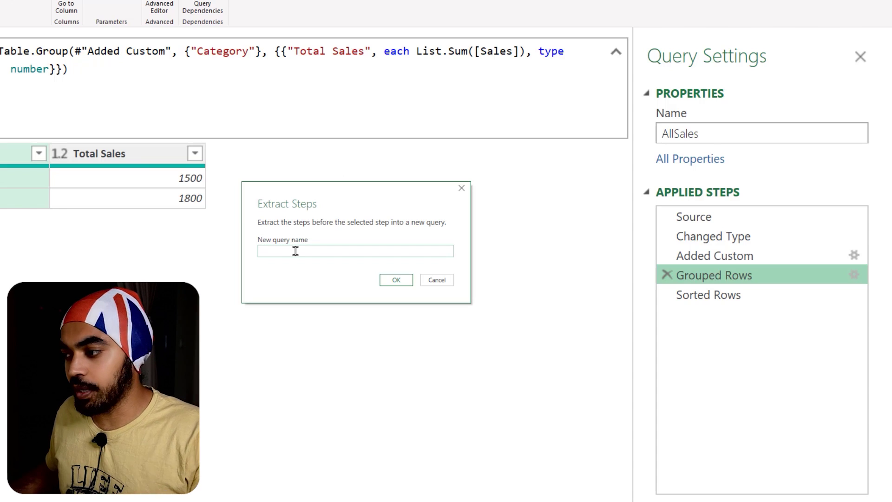
text(Deati)
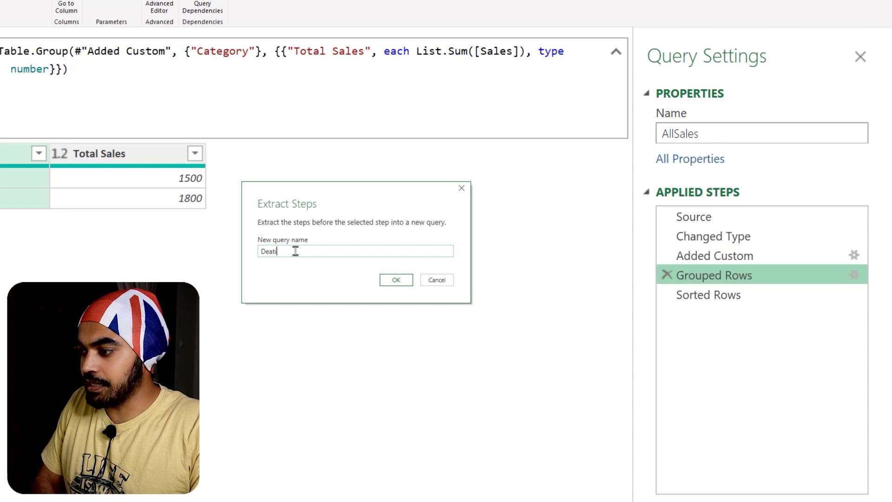
text(ls)
click(403, 283)
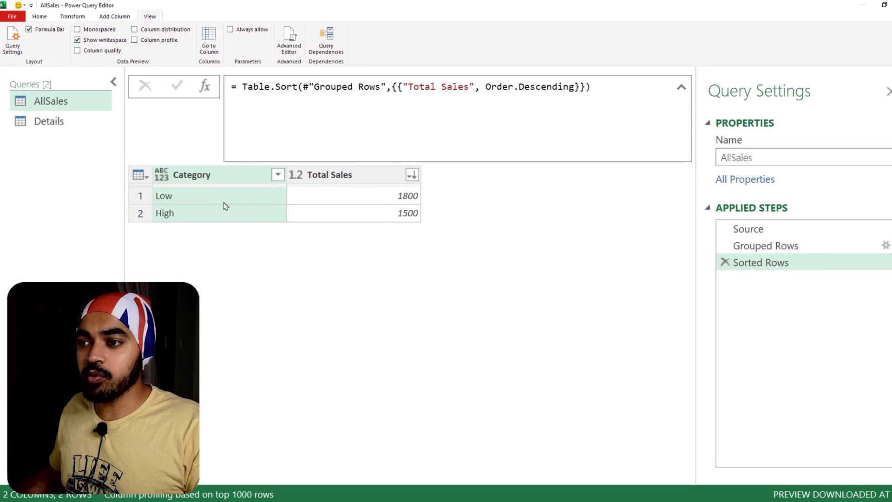
Review the Details query's Source, Changed Type and Added Custom steps, then return to AllSales.
click(56, 124)
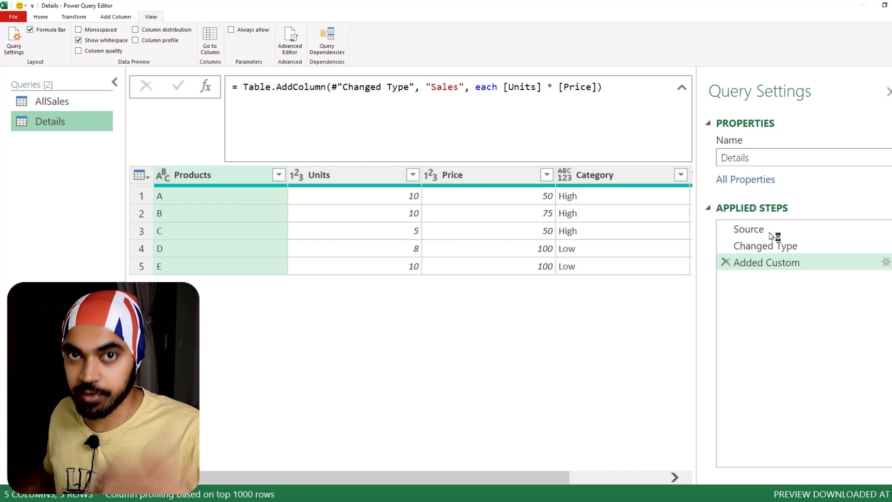
click(771, 232)
click(748, 245)
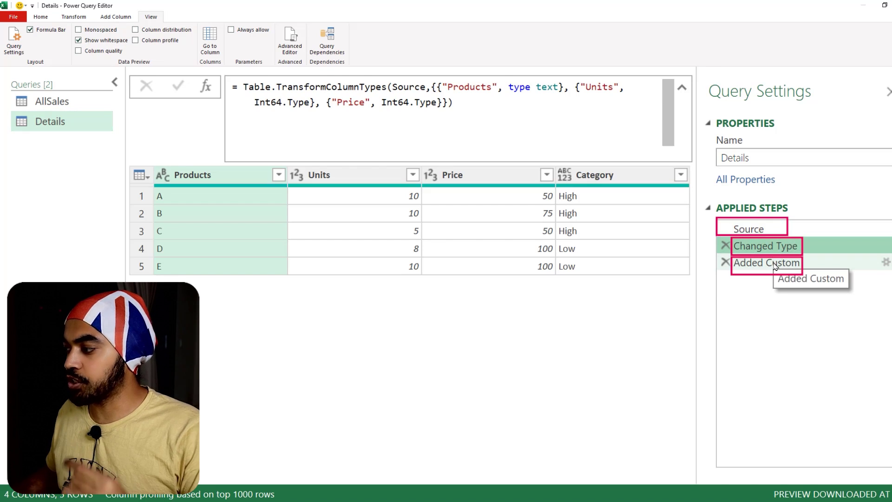
click(775, 264)
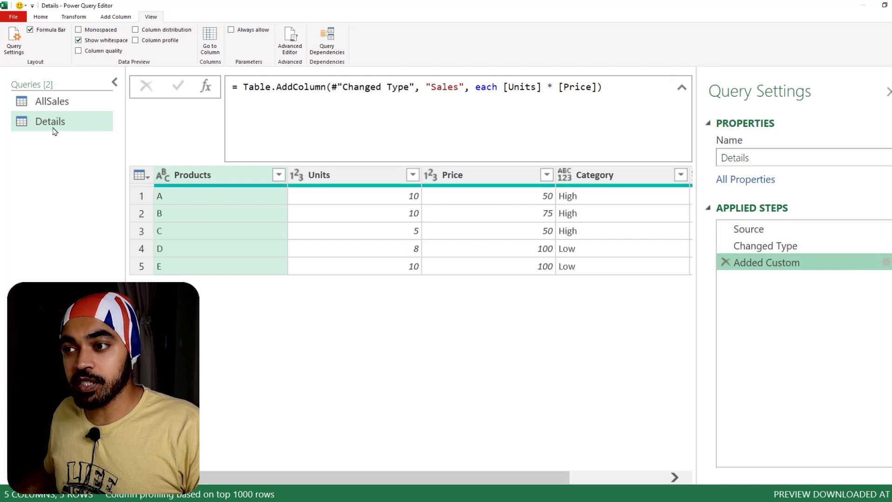
mouse_move(72, 124)
mouse_down()
mouse_move(85, 122)
mouse_move(89, 109)
mouse_move(70, 104)
mouse_up()
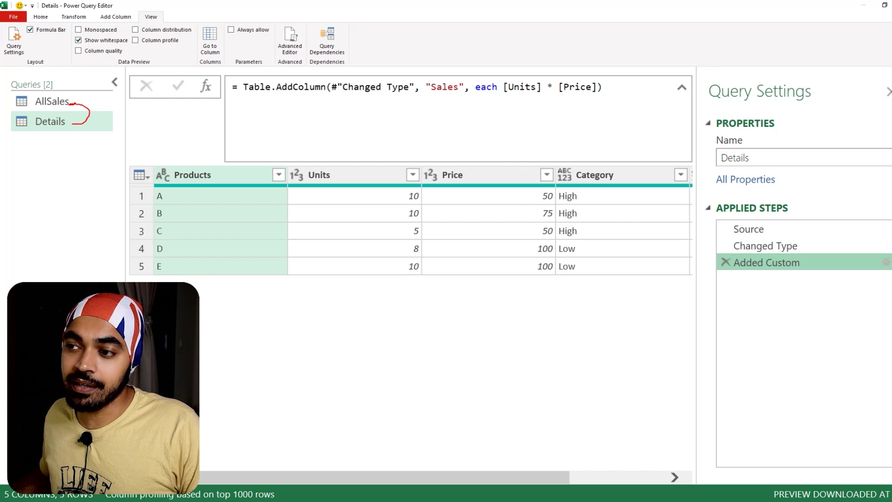
click(64, 105)
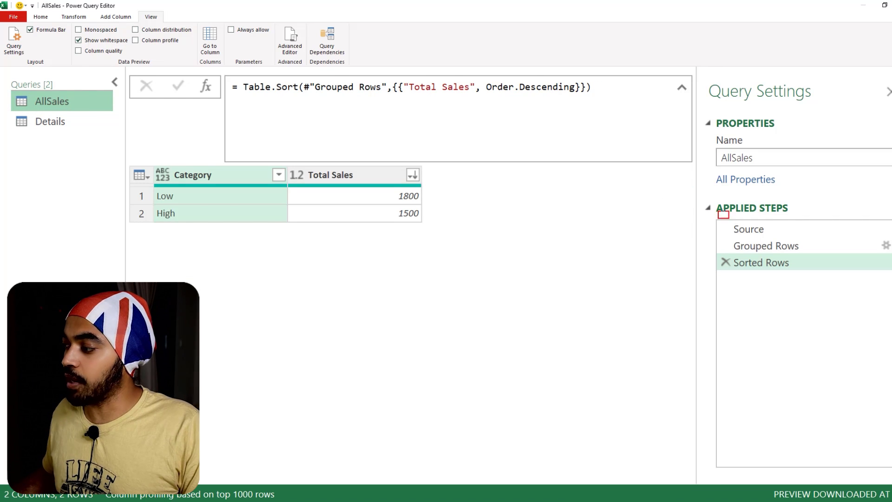
Preview AllSales' Source step and highlight its formula's reference to the Details query.
drag(719, 211, 779, 233)
click(752, 229)
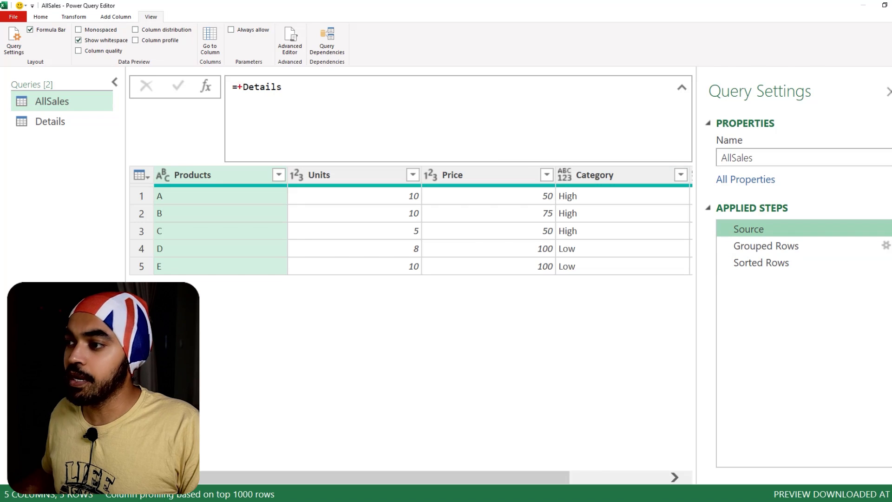
mouse_move(237, 78)
mouse_down()
mouse_move(301, 98)
mouse_move(68, 120)
mouse_up()
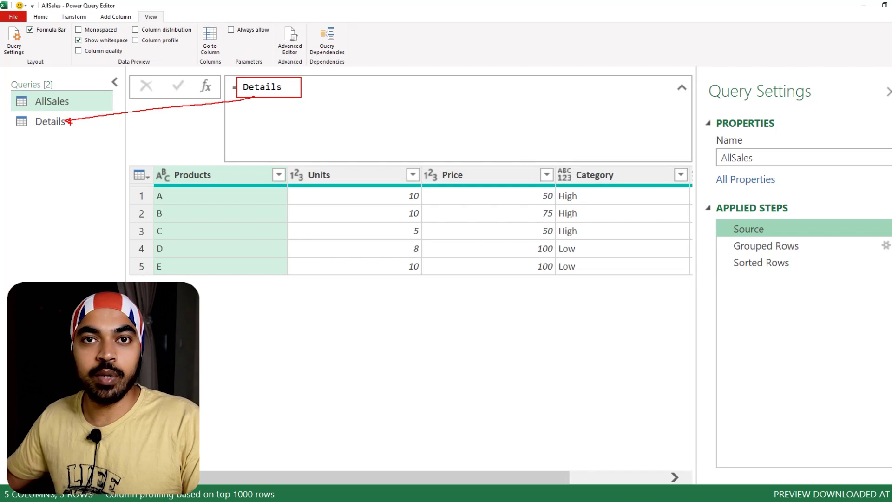
key(Escape)
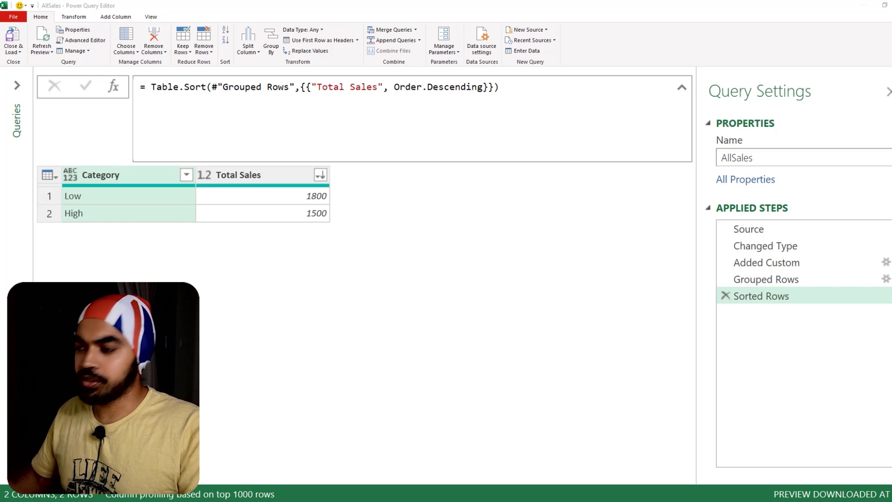
Step through all five AllSales steps, Source through Sorted Rows.
click(785, 229)
click(771, 245)
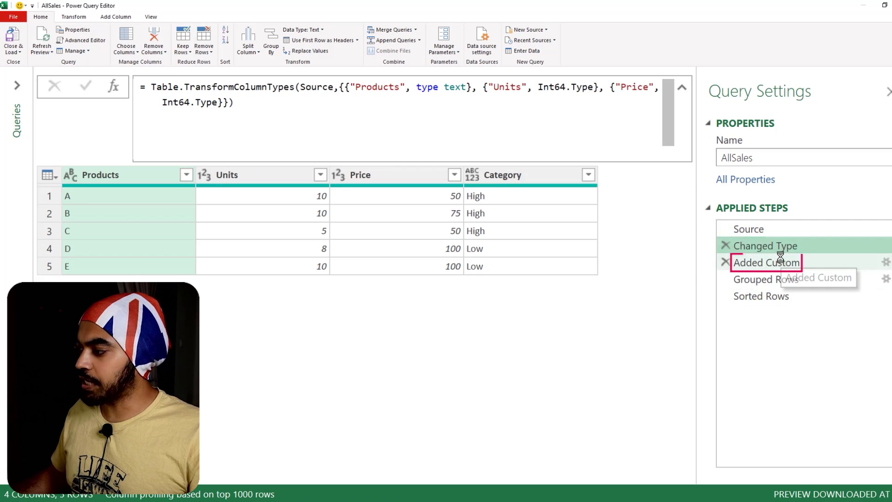
click(781, 262)
click(768, 280)
click(771, 296)
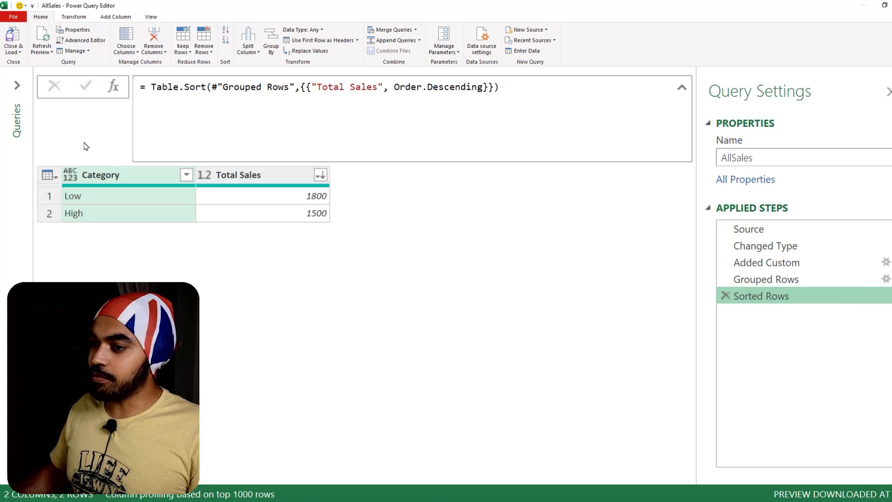
Revisit Source through the sorted result, annotating how the final table traces back to Source.
click(792, 229)
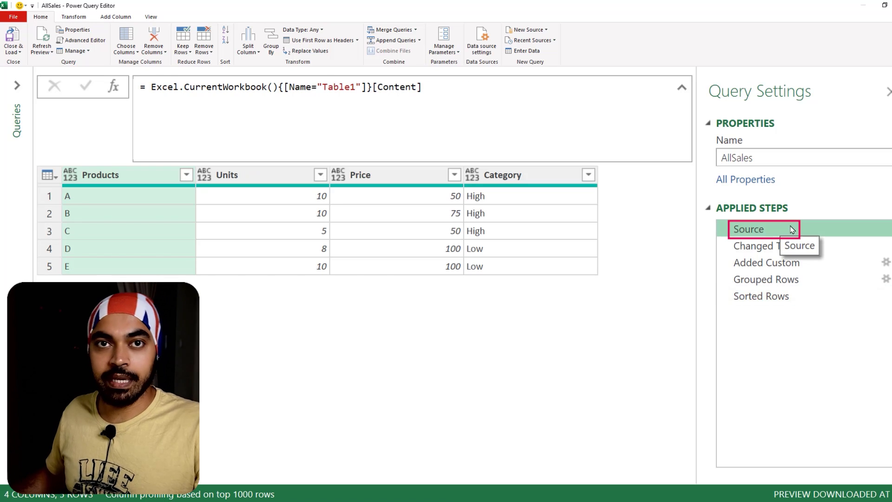
click(788, 268)
click(791, 282)
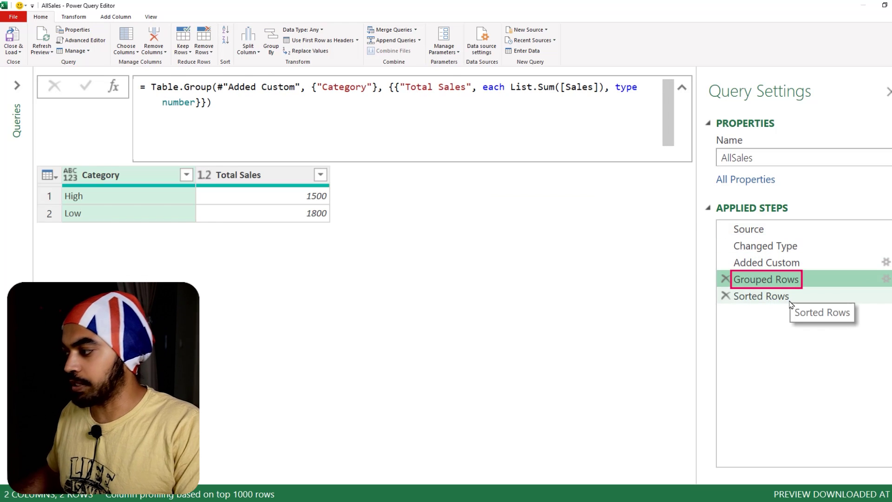
click(790, 301)
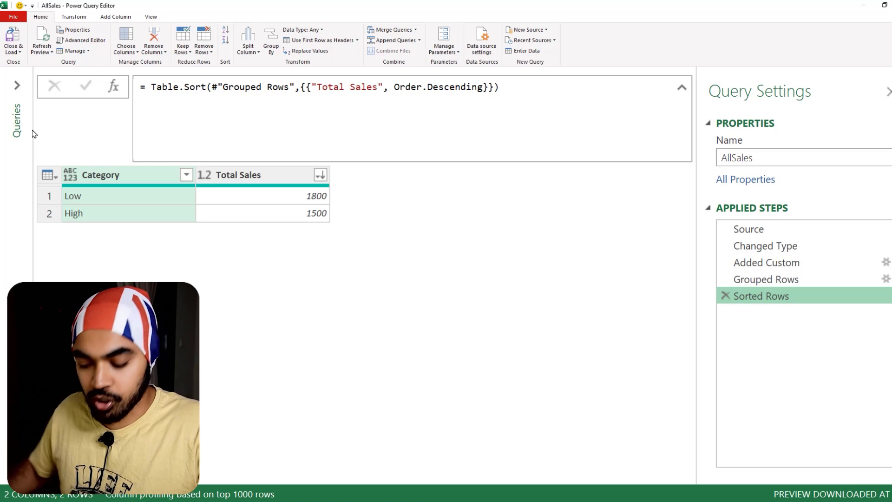
mouse_move(32, 154)
mouse_down()
mouse_move(276, 240)
mouse_move(363, 256)
mouse_move(518, 260)
mouse_move(711, 290)
mouse_move(700, 301)
mouse_up()
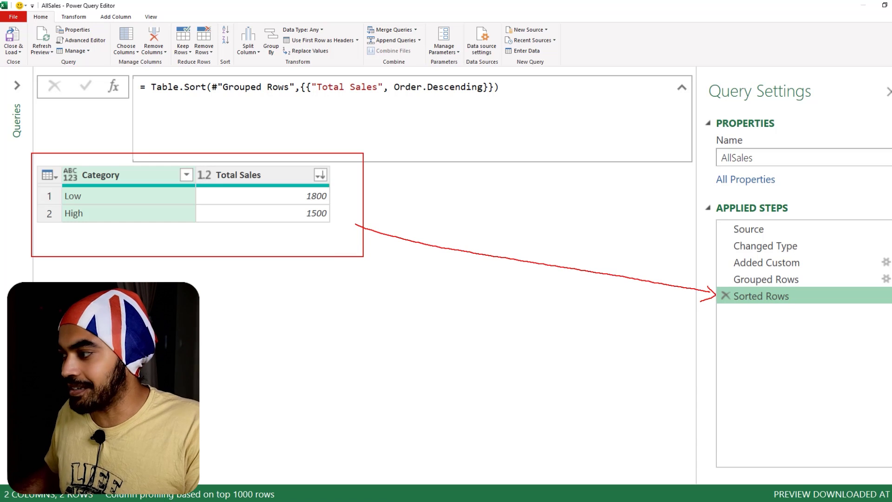
mouse_move(361, 227)
mouse_down()
mouse_move(683, 228)
mouse_move(706, 237)
mouse_move(700, 244)
mouse_move(733, 277)
mouse_move(743, 304)
mouse_up()
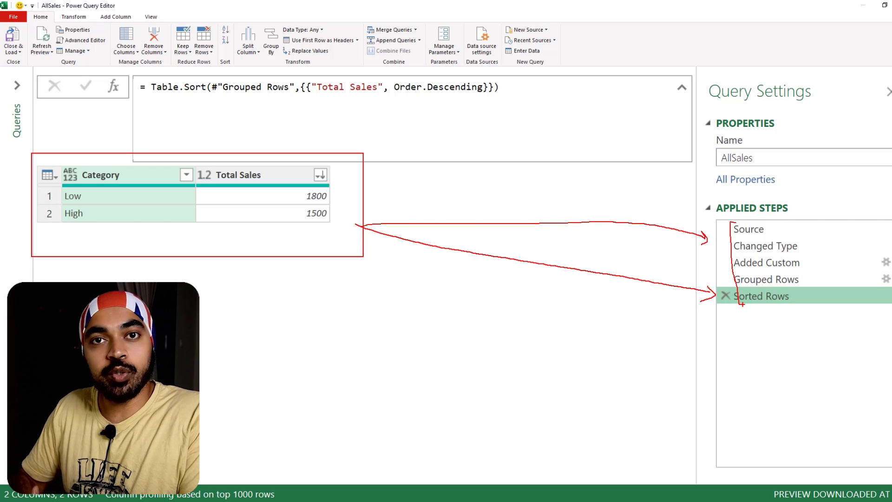
key(Escape)
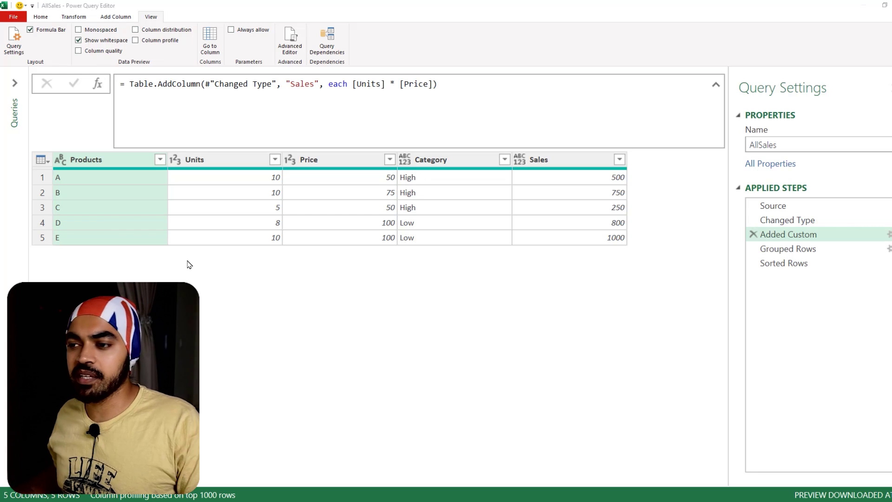
Highlight the Added Custom table's first row and the Sales values 750, 250, 800 and 1000.
drag(38, 142, 645, 281)
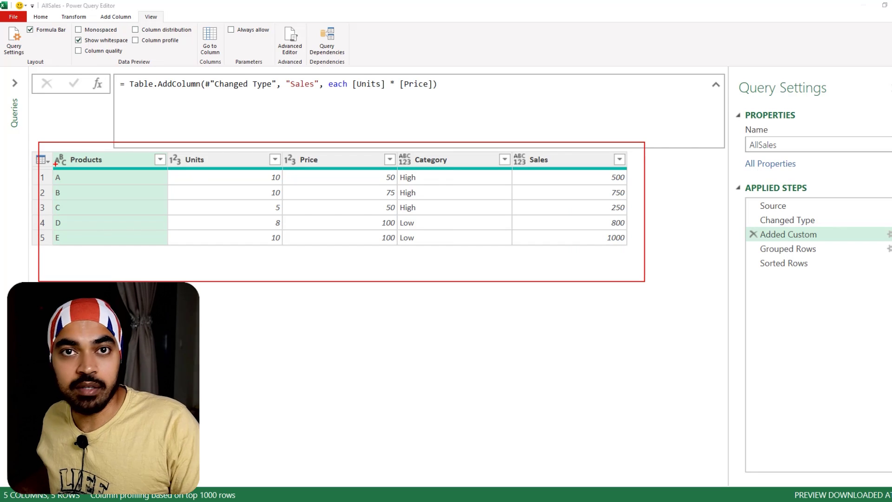
mouse_move(31, 169)
mouse_down()
mouse_move(664, 187)
mouse_move(647, 192)
mouse_move(640, 215)
mouse_up()
mouse_move(627, 231)
mouse_down()
mouse_move(642, 226)
mouse_move(635, 223)
mouse_up()
mouse_move(624, 248)
mouse_down()
mouse_move(635, 242)
mouse_move(633, 251)
mouse_up()
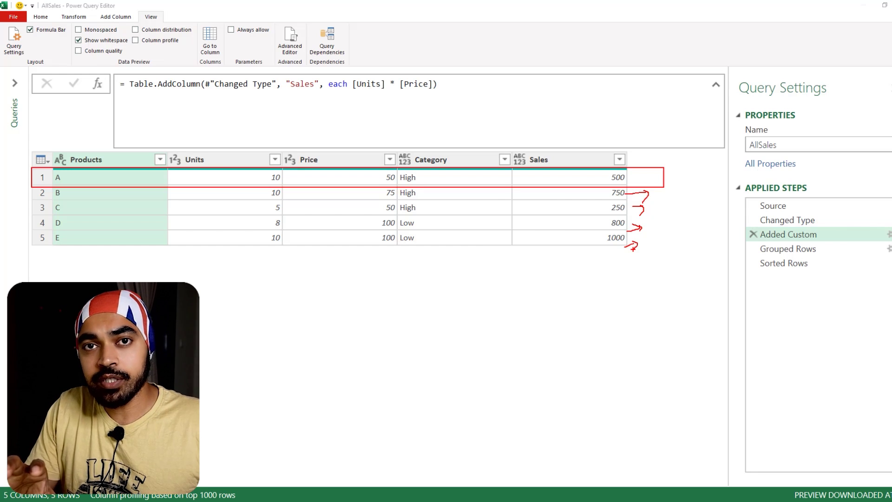
key(Escape)
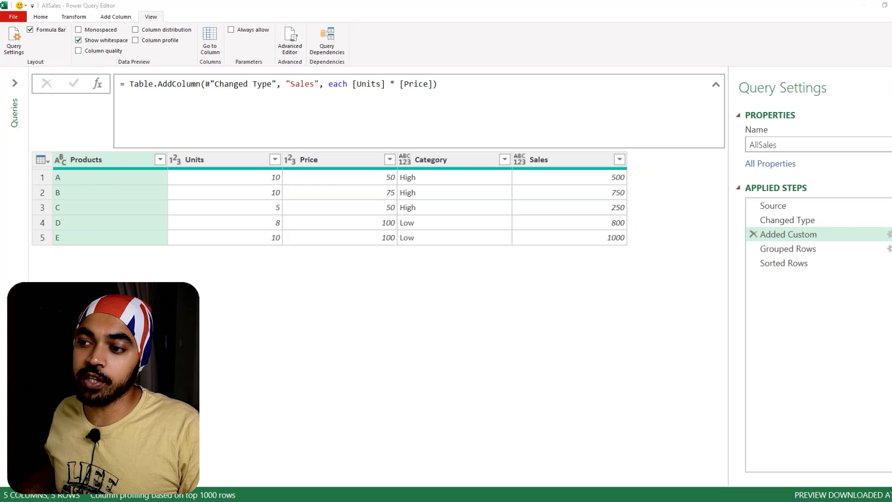
Annotate row 1 to show Sales 500 equals Units 10 times Price 50, applied across rows 1–5.
mouse_move(71, 176)
mouse_down()
mouse_move(56, 183)
mouse_move(71, 178)
mouse_up()
mouse_move(281, 169)
mouse_down()
mouse_move(264, 177)
mouse_move(287, 177)
mouse_up()
mouse_move(390, 169)
mouse_down()
mouse_move(402, 176)
mouse_move(459, 169)
mouse_up()
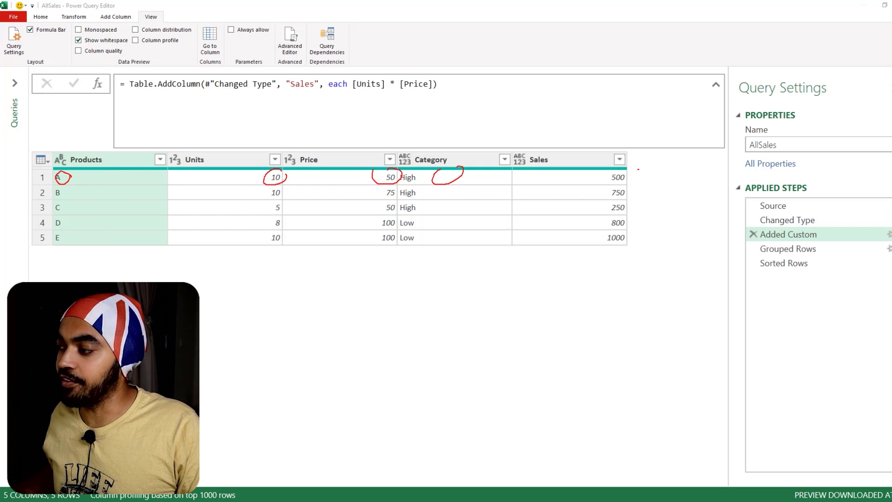
drag(638, 169, 627, 169)
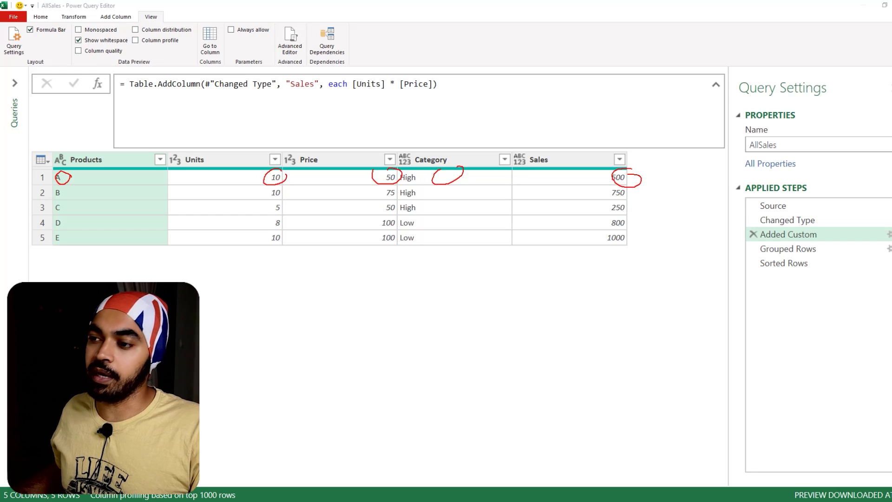
drag(99, 157, 118, 148)
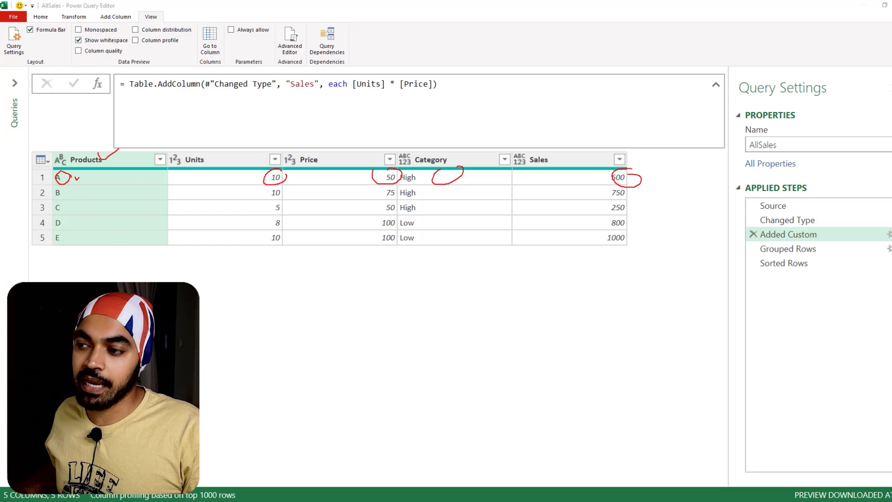
drag(250, 158, 265, 152)
mouse_move(339, 158)
mouse_down()
mouse_move(360, 151)
mouse_move(369, 170)
mouse_up()
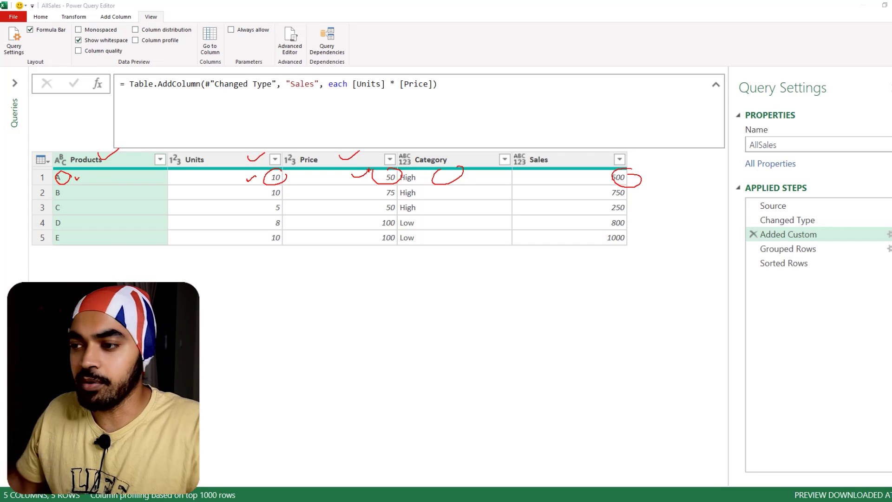
key(e)
mouse_move(16, 183)
mouse_down()
mouse_move(28, 179)
mouse_move(41, 235)
mouse_up()
key(e)
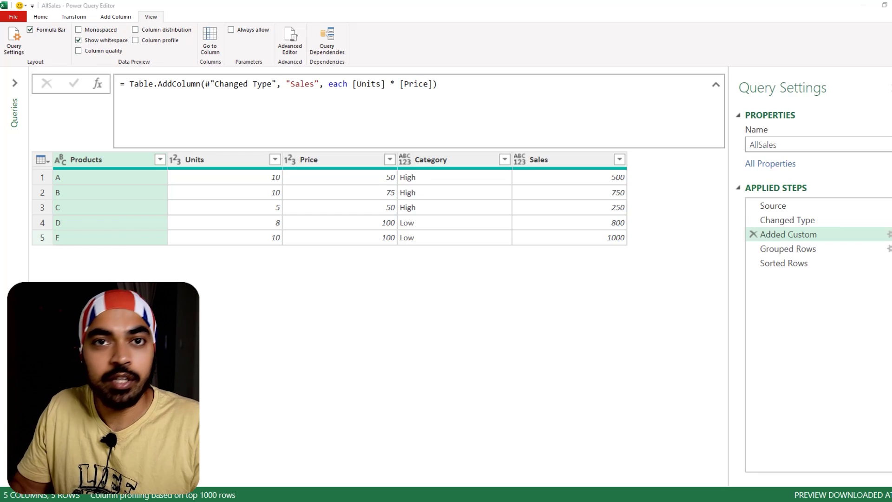
Open the UnderstandingRecords query's M code in an enlarged Advanced Editor.
click(15, 84)
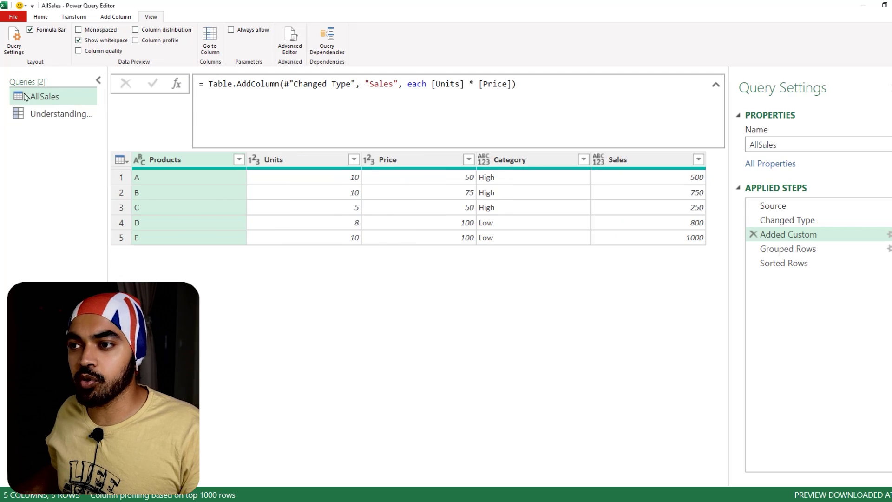
click(43, 115)
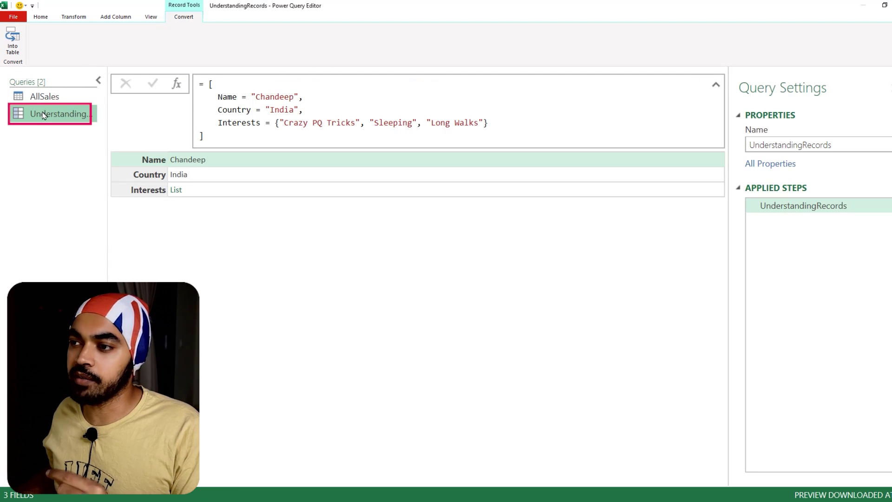
click(151, 17)
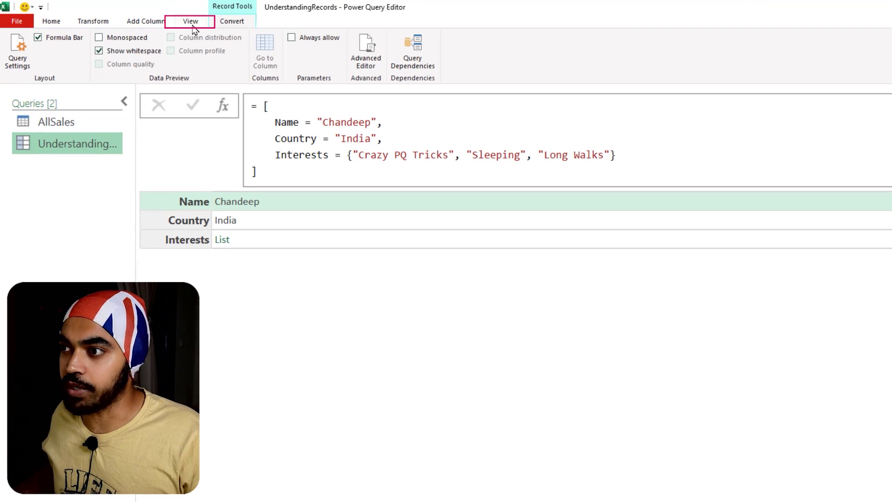
click(379, 59)
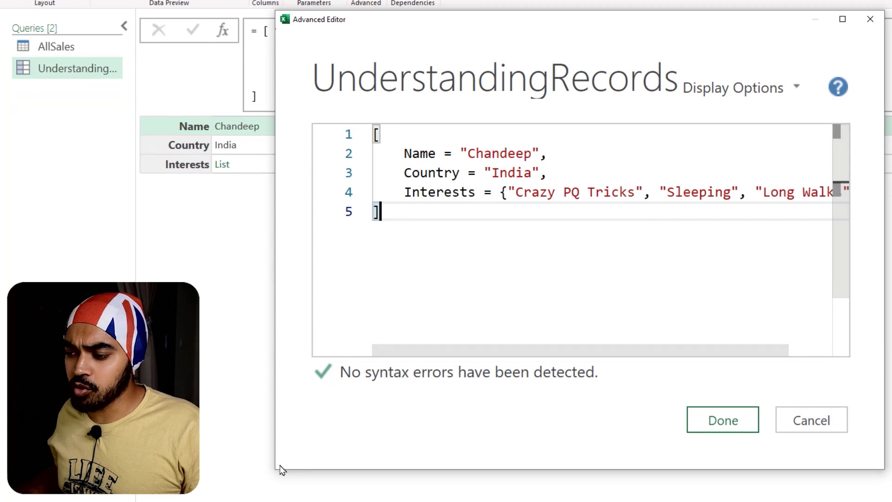
drag(276, 471, 182, 499)
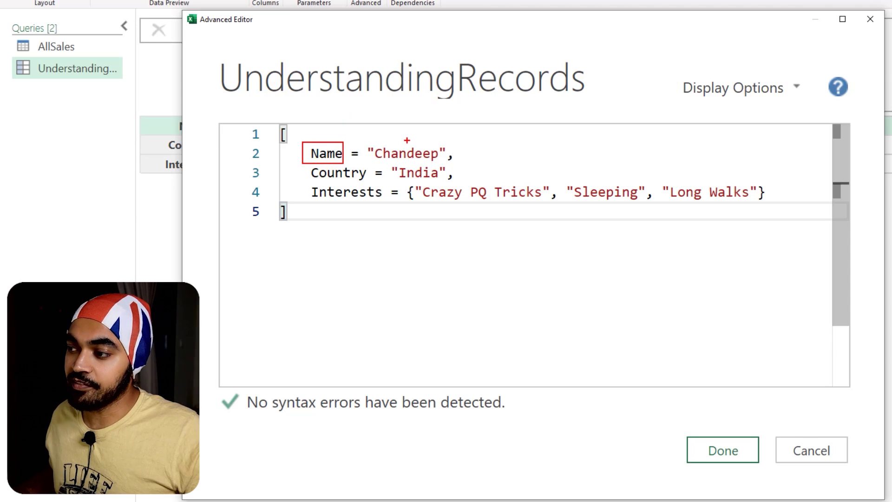
Highlight the record's Name value and its Country field set to India.
drag(405, 140, 433, 124)
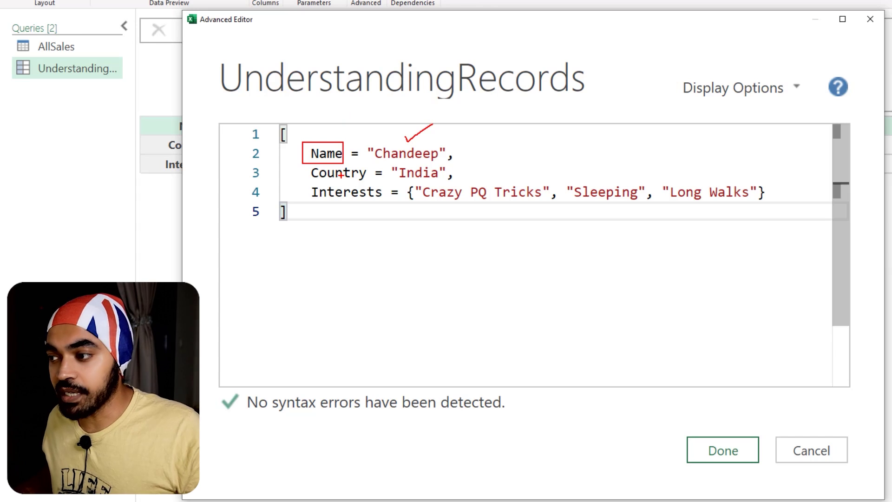
drag(306, 163, 361, 184)
drag(437, 166, 457, 162)
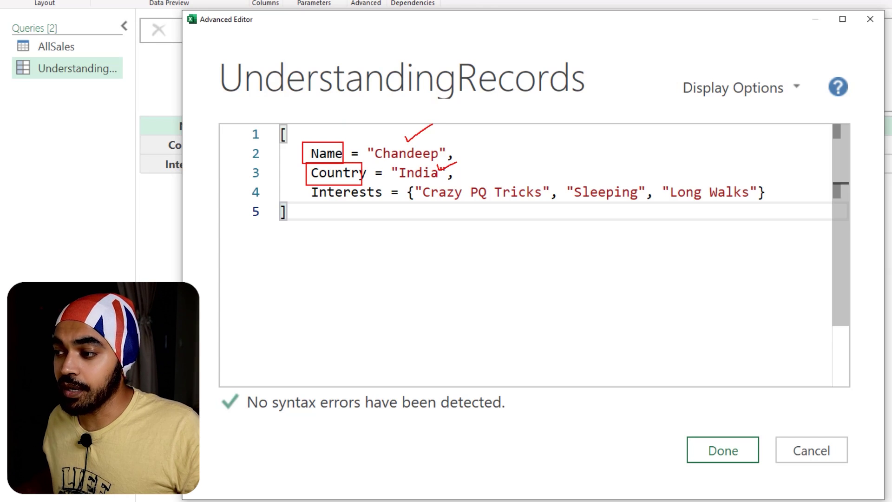
key(e)
Highlight the Interests field's list and its braces, then close the editor with Done.
drag(302, 179, 388, 205)
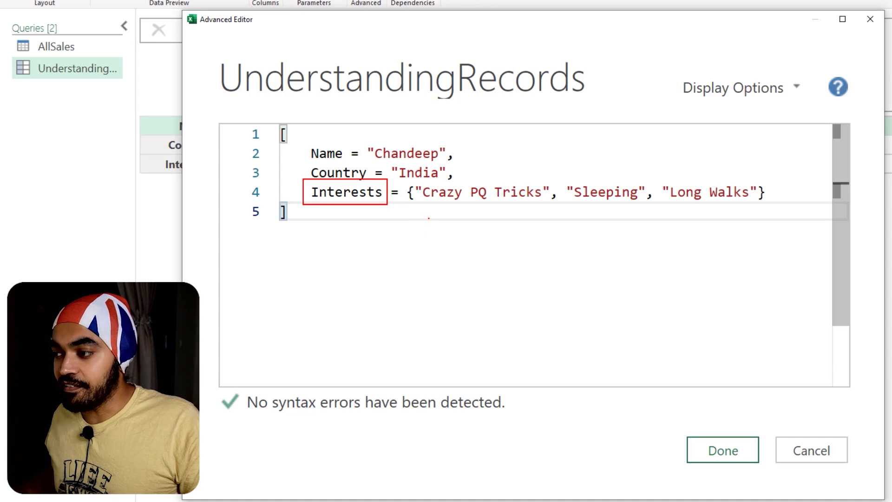
mouse_move(471, 210)
mouse_down()
mouse_move(473, 234)
mouse_move(473, 213)
mouse_move(477, 221)
mouse_up()
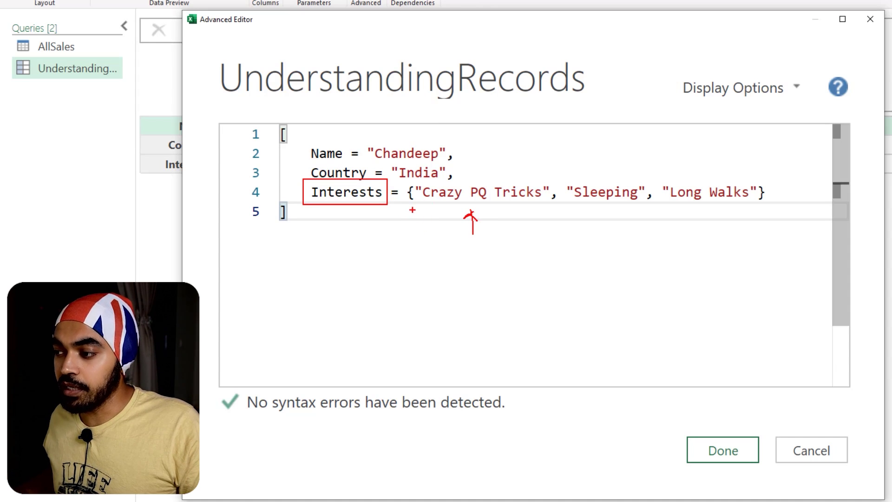
mouse_move(412, 209)
mouse_down()
mouse_move(412, 223)
mouse_move(412, 207)
mouse_up()
drag(412, 208, 419, 214)
mouse_move(414, 176)
mouse_down()
mouse_move(405, 195)
mouse_move(417, 205)
mouse_up()
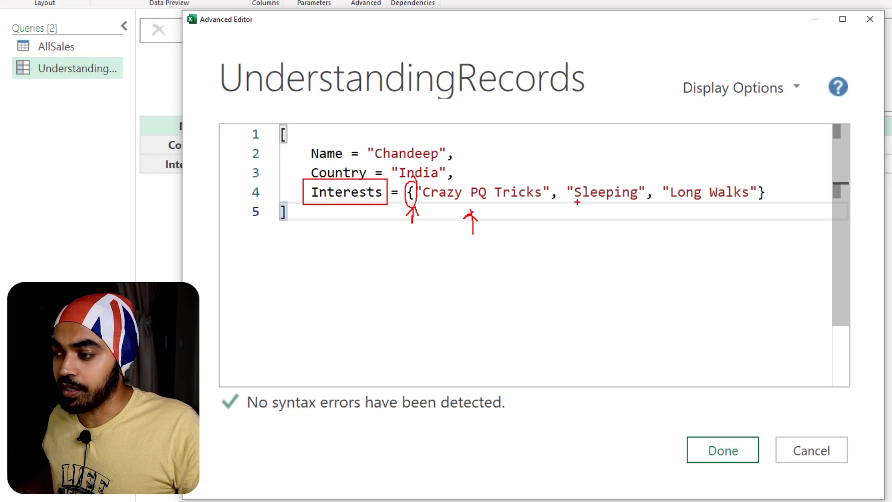
drag(765, 176, 763, 185)
key(Escape)
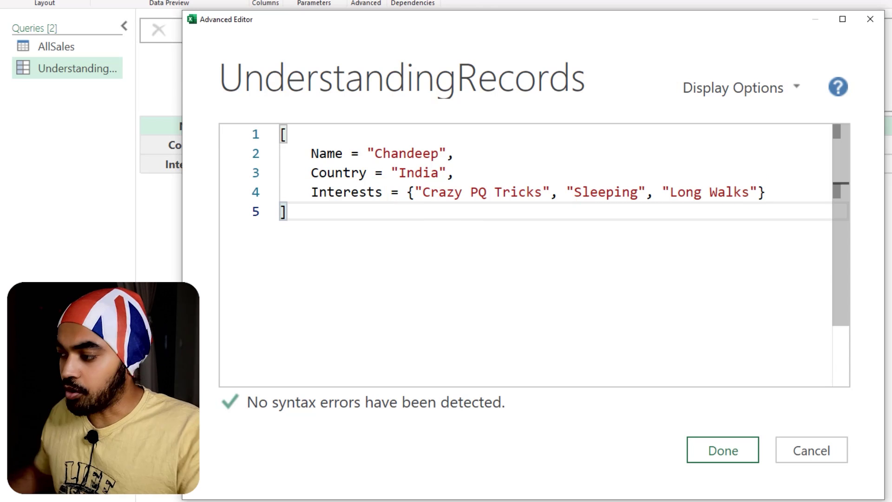
click(720, 451)
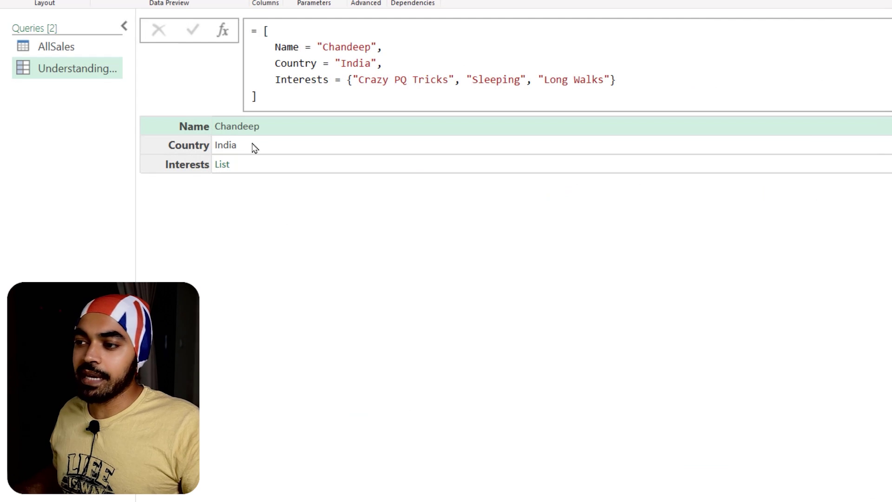
Annotate the record preview's Name, Country and Interests fields and their values.
drag(131, 105, 288, 188)
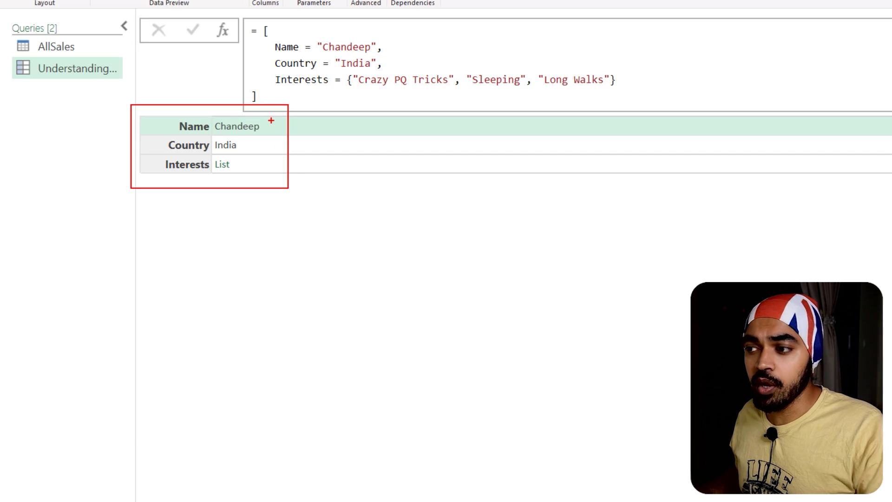
drag(268, 126, 286, 121)
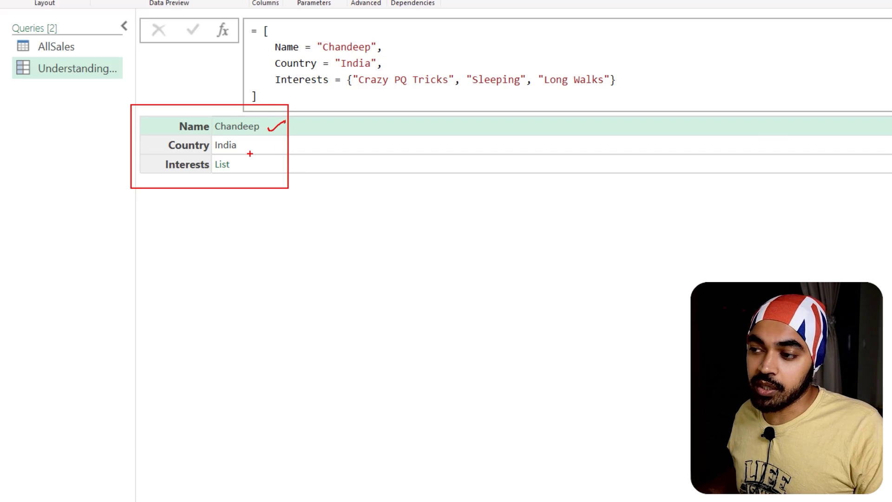
drag(250, 146, 273, 136)
drag(241, 165, 254, 162)
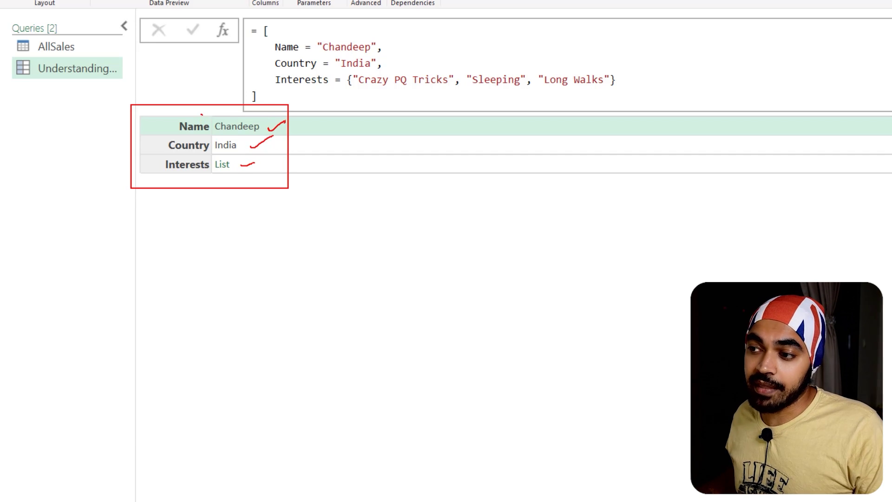
mouse_move(202, 114)
mouse_down()
mouse_move(157, 167)
mouse_move(206, 178)
mouse_move(203, 112)
mouse_up()
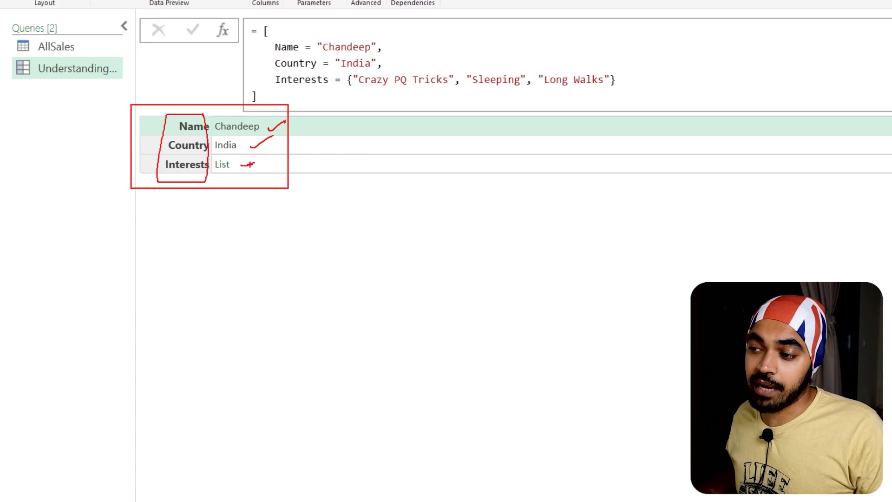
Clear the annotations, preview the Interests list items, and return to the AllSales query.
key(Escape)
click(251, 168)
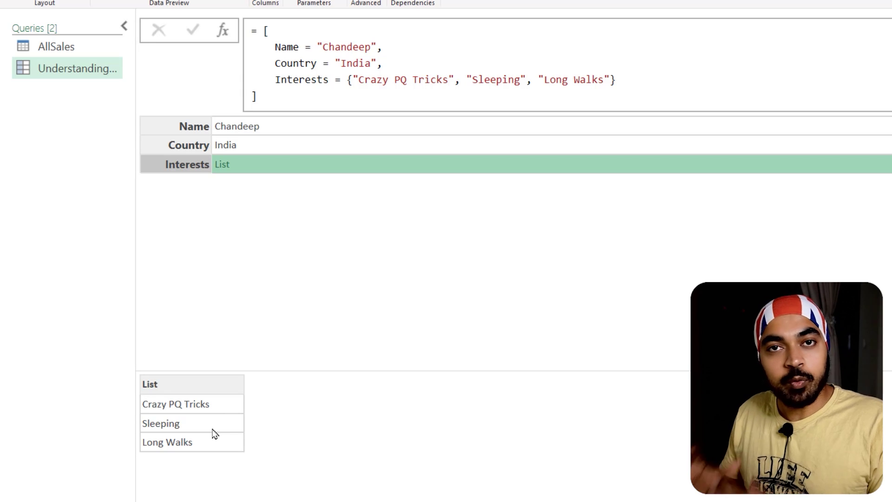
click(80, 53)
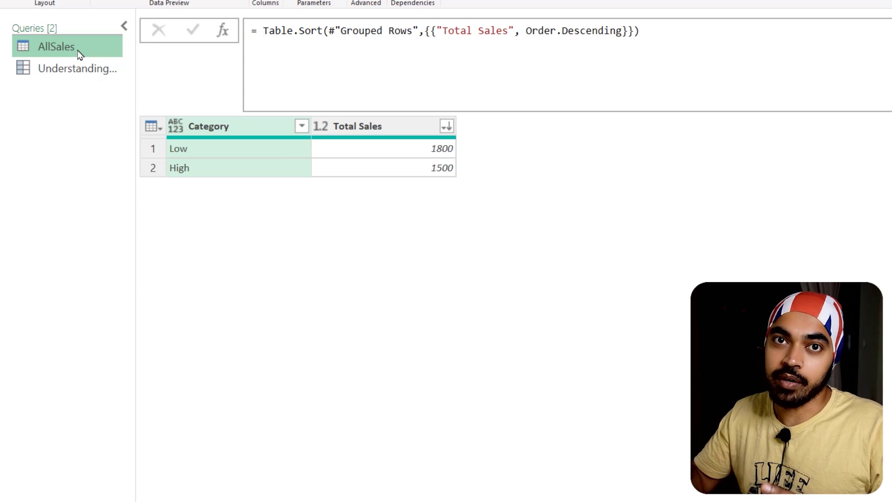
Show the UnderstandingRecords query, mark its Name field value, then go back to AllSales.
click(80, 72)
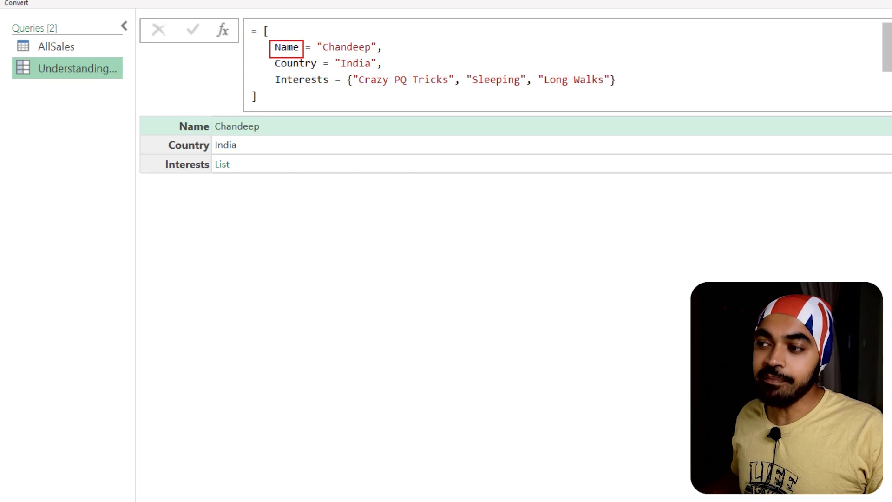
mouse_move(359, 27)
mouse_down()
mouse_move(358, 52)
mouse_move(340, 33)
mouse_move(316, 56)
mouse_move(374, 47)
mouse_up()
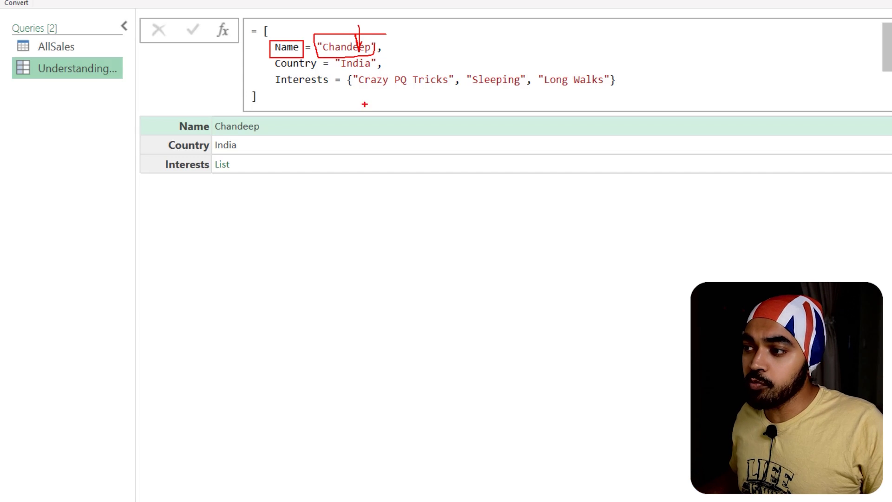
drag(355, 95, 344, 113)
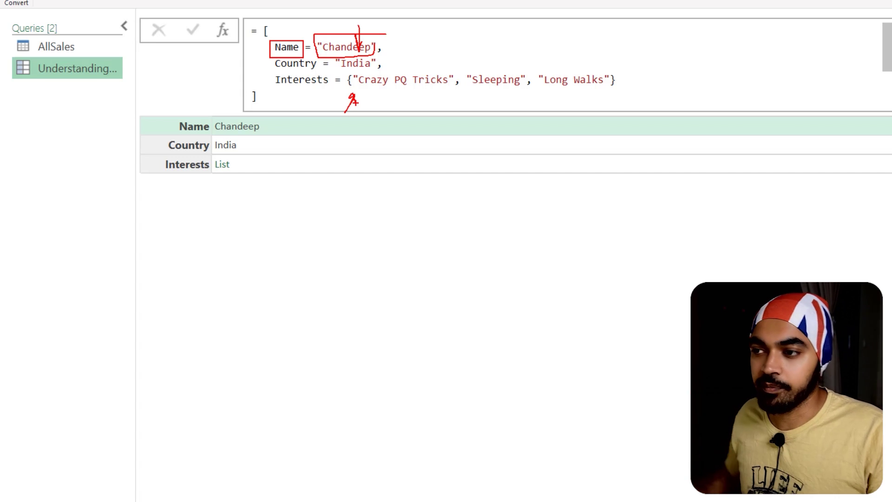
click(71, 46)
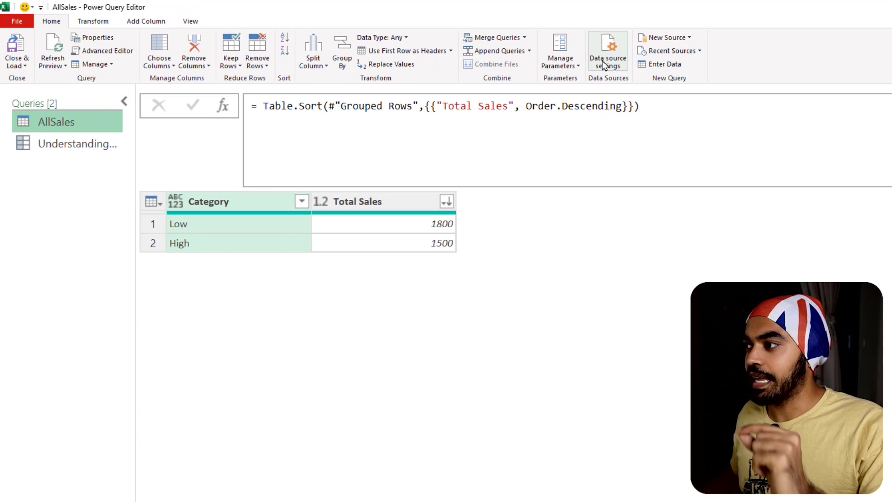
Open the AllSales M code in the Advanced Editor, highlighting the Table.Sort step.
click(190, 22)
click(366, 51)
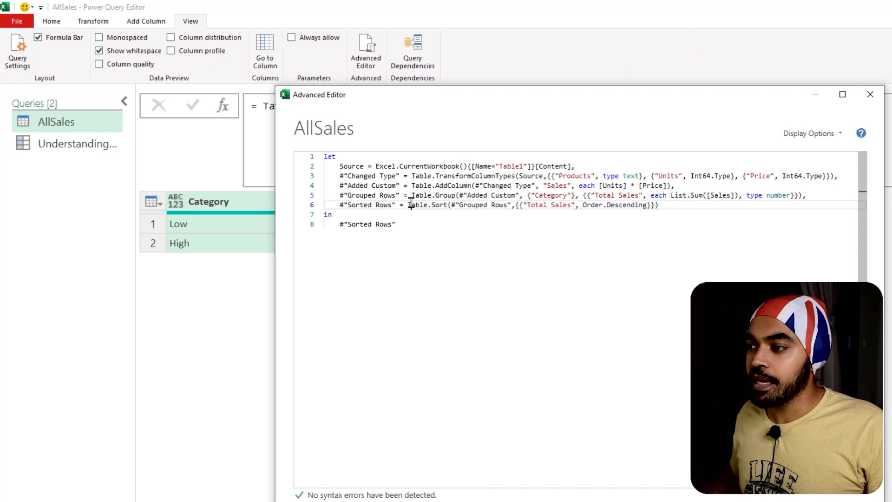
drag(408, 206, 447, 205)
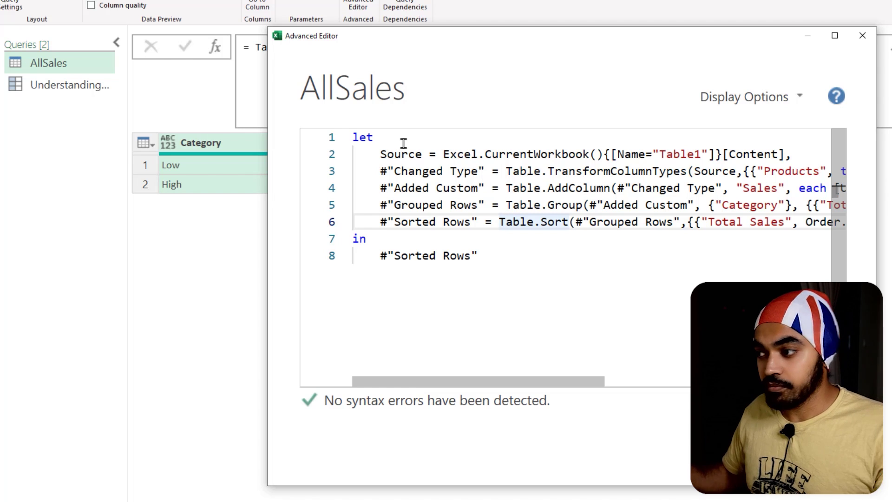
Replace 'let' with '[' and the 'in #"Sorted Rows"' clause with ']'.
click(408, 137)
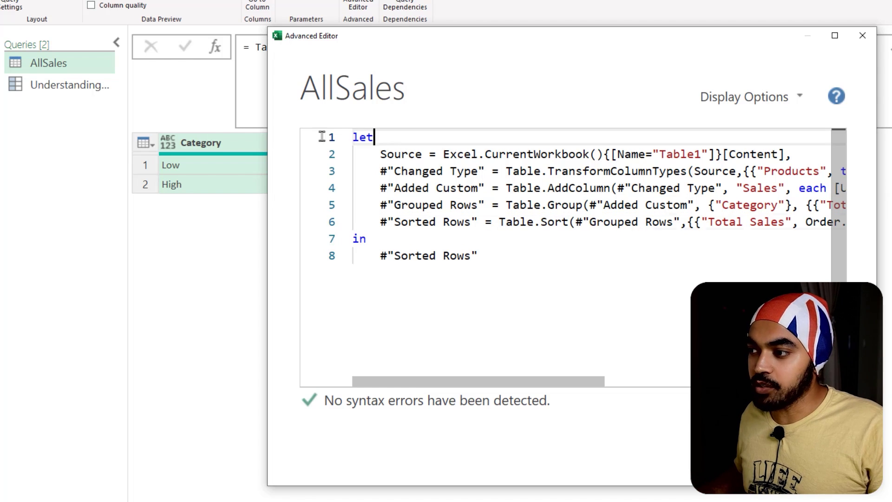
key(shift+Home)
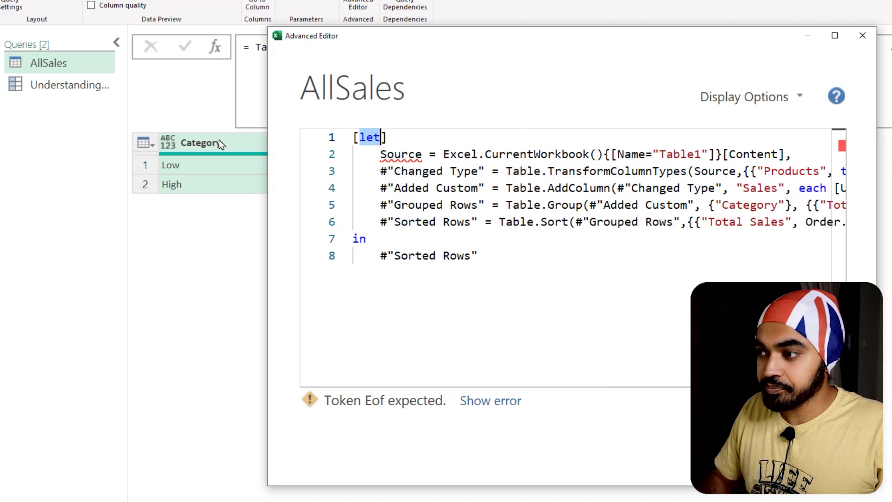
text([)
key(Down)
key(Down)
key(Down)
key(Down)
key(Down)
key(Down)
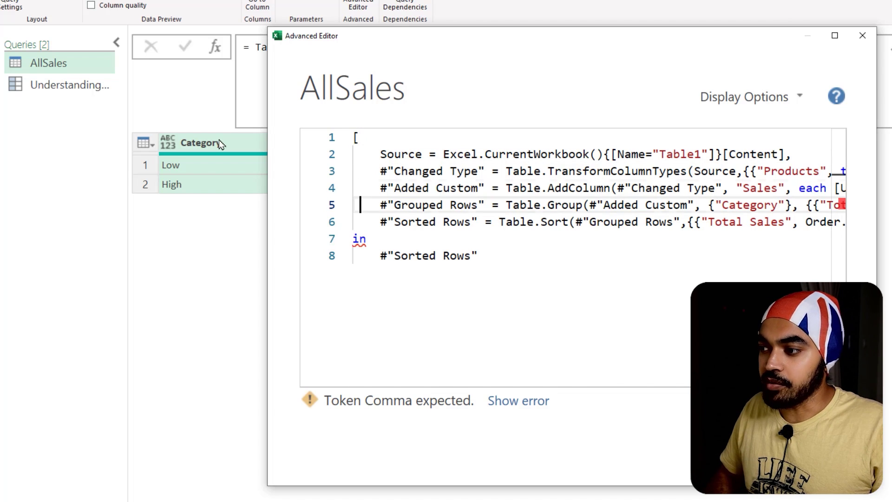
key(Home)
key(shift+Down)
key(shift+End)
text(])
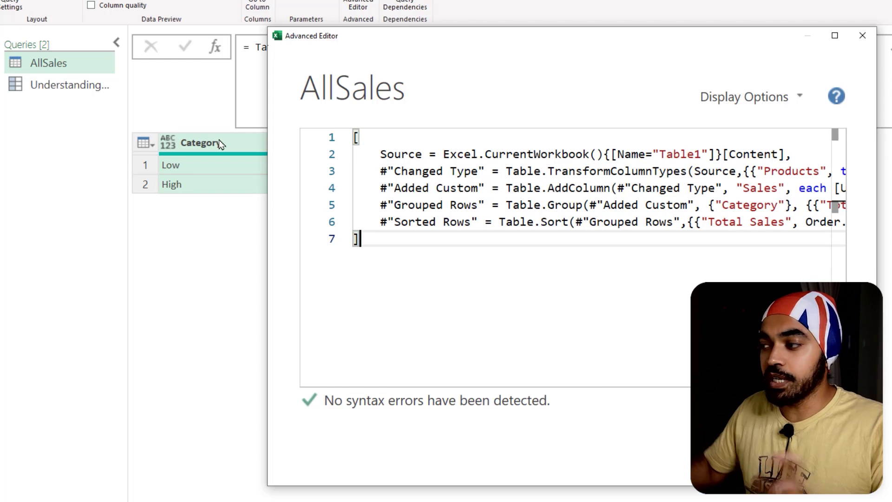
Enlarge the editor and code text, review the step lines, and apply the record code.
drag(267, 486, 191, 501)
key(ctrl+shift+plus)
key(ctrl+shift+plus)
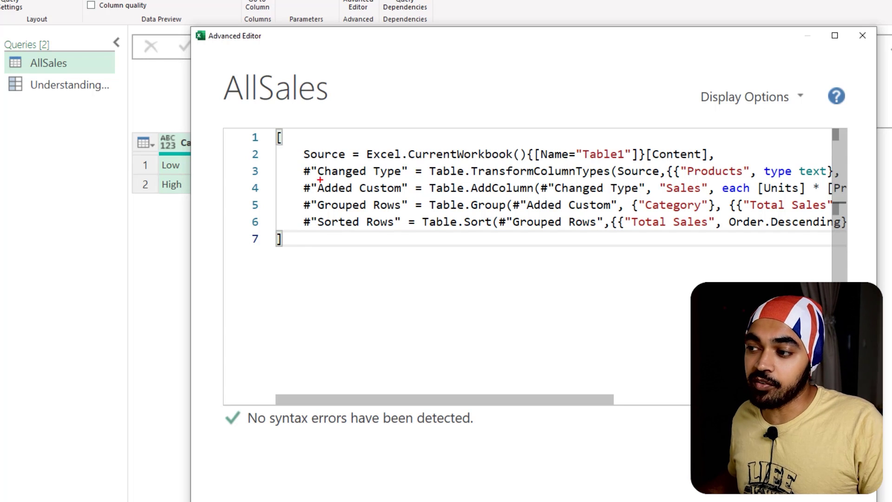
drag(297, 143, 355, 162)
drag(296, 162, 386, 177)
drag(297, 180, 352, 194)
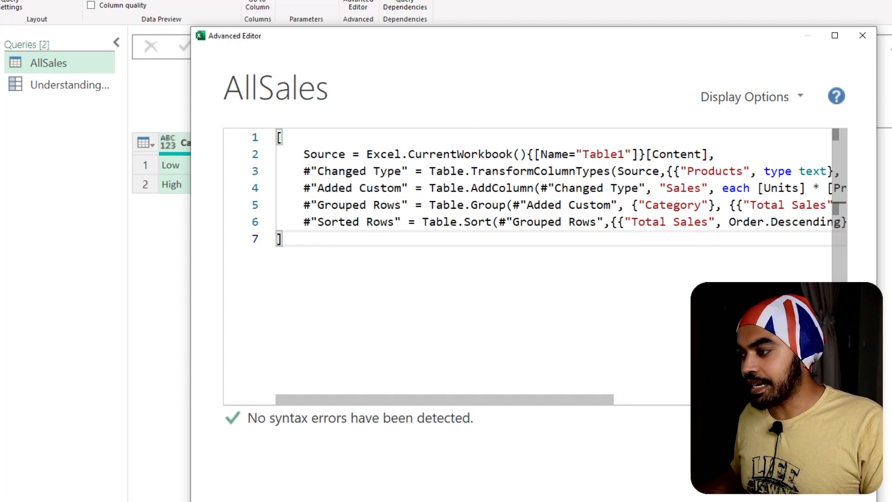
click(733, 434)
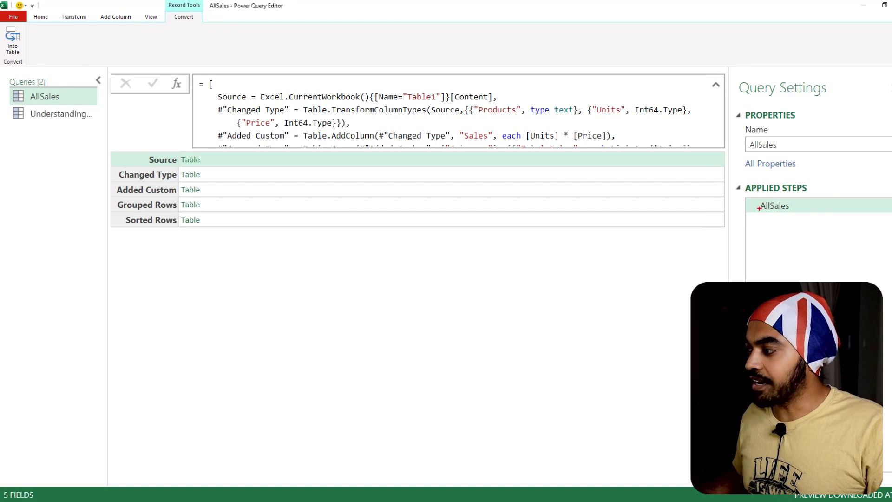
mouse_move(79, 177)
mouse_down()
mouse_move(102, 182)
mouse_move(86, 192)
mouse_up()
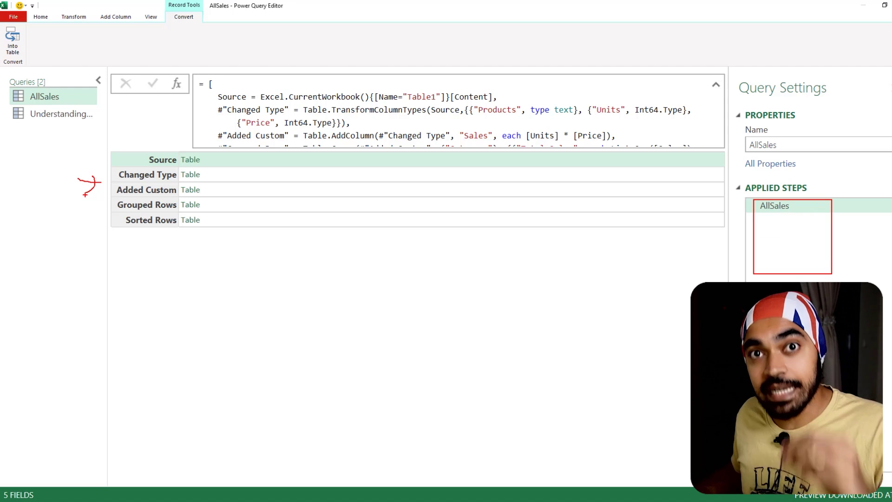
mouse_move(209, 161)
mouse_down()
mouse_move(177, 153)
mouse_move(209, 159)
mouse_up()
click(218, 163)
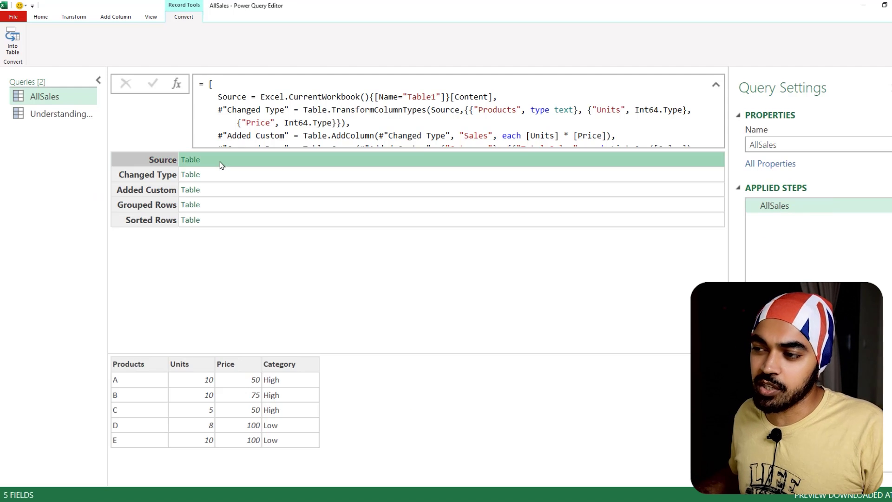
click(221, 174)
click(219, 189)
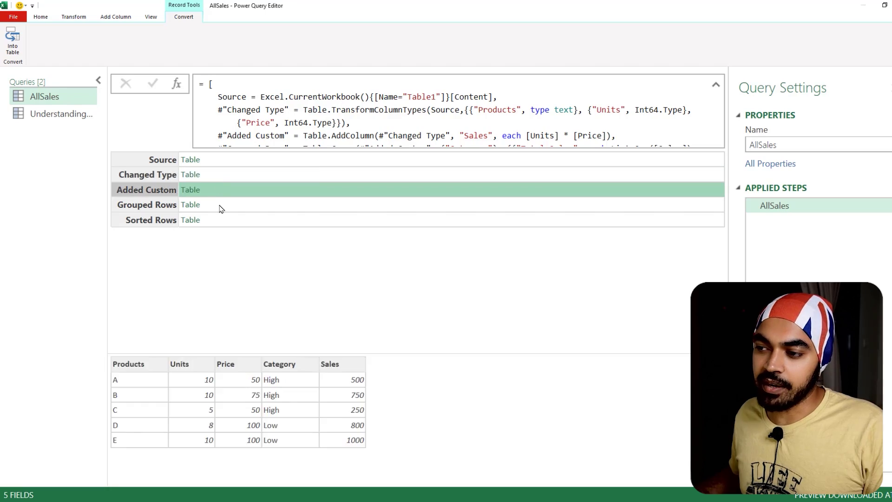
click(220, 205)
click(220, 221)
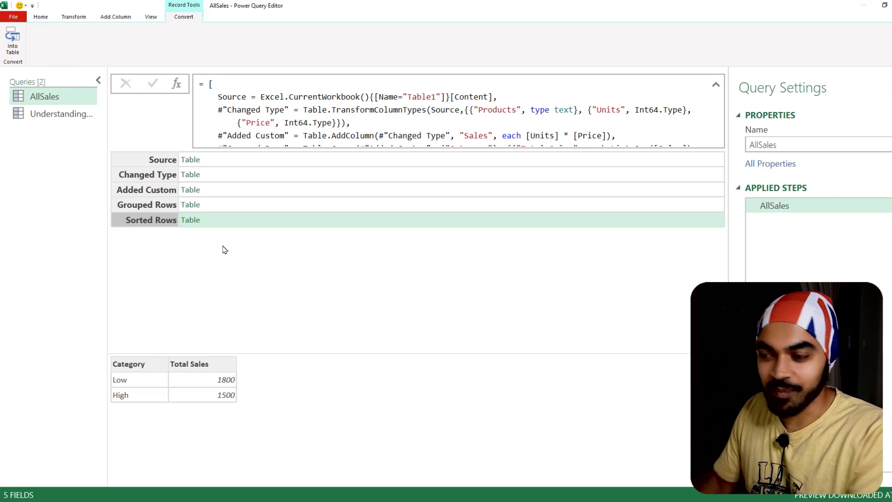
Add a new blank query via New Query > Other Sources > Blank Query.
right_click(37, 126)
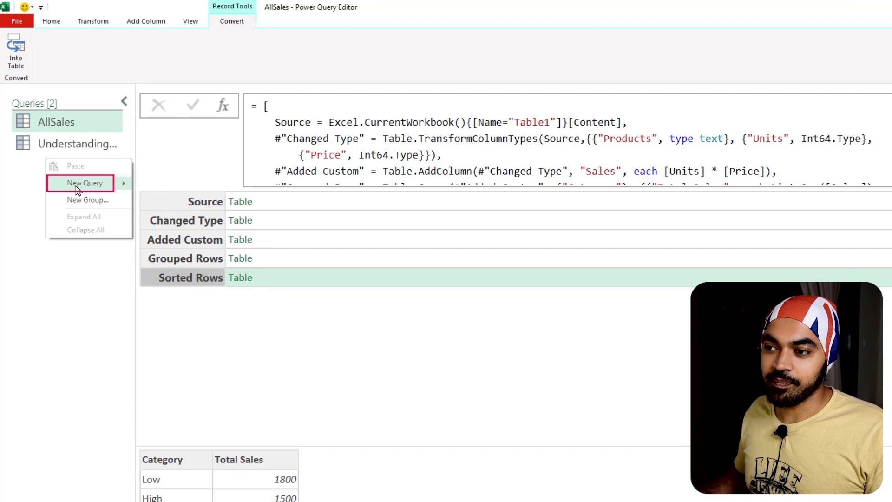
mouse_move(78, 188)
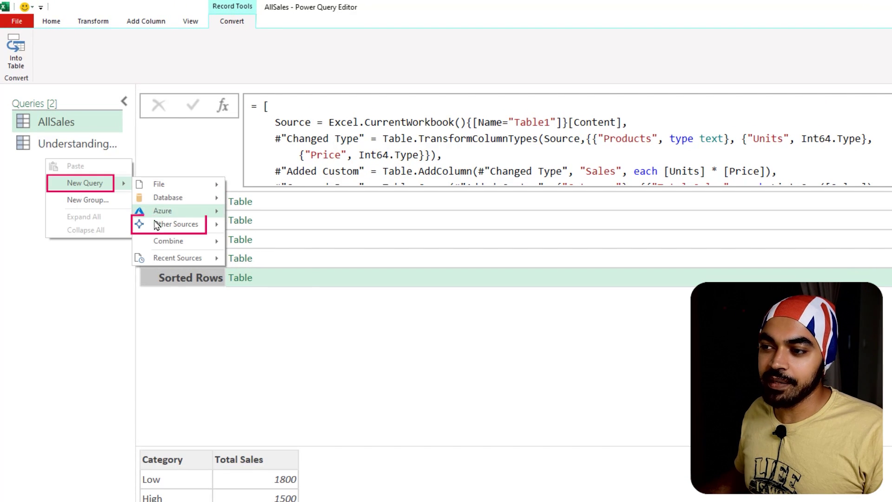
mouse_move(140, 224)
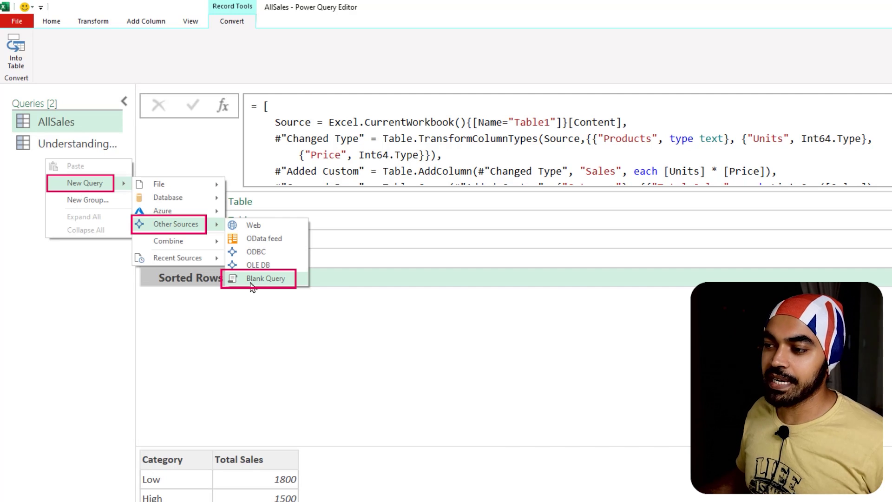
click(253, 284)
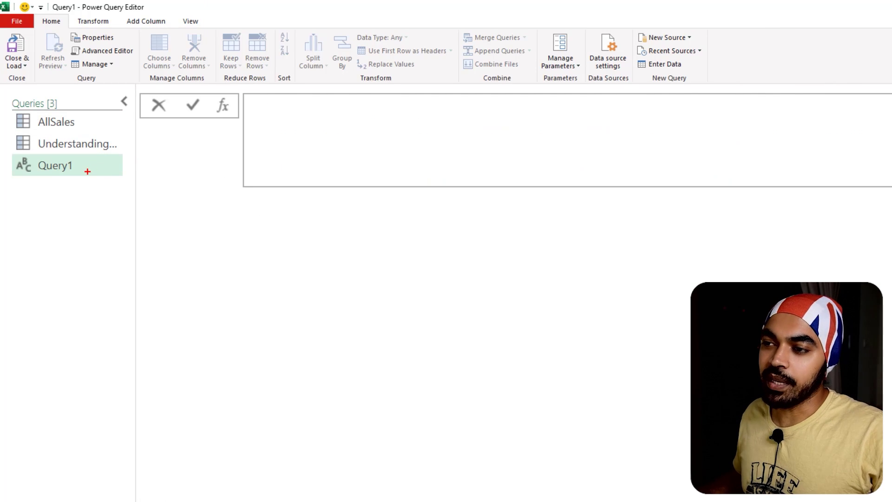
mouse_move(86, 171)
mouse_down()
mouse_move(116, 161)
mouse_move(101, 131)
mouse_move(87, 134)
mouse_up()
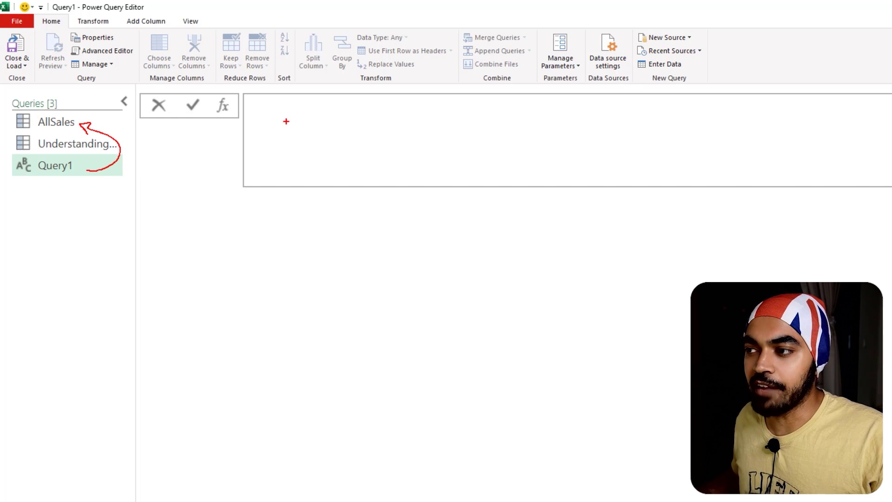
key(Escape)
Set Query1's formula to = AllSales, returning the record of step tables.
click(307, 117)
text(=al)
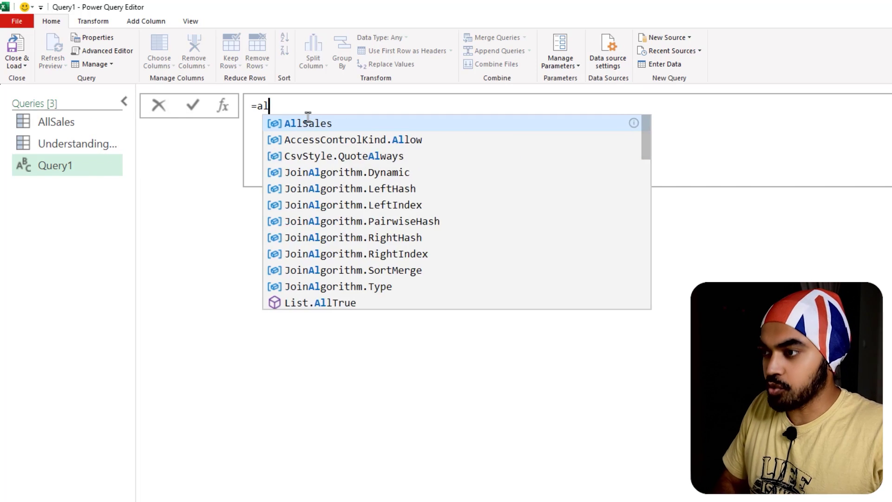
text(l)
key(Tab)
key(Return)
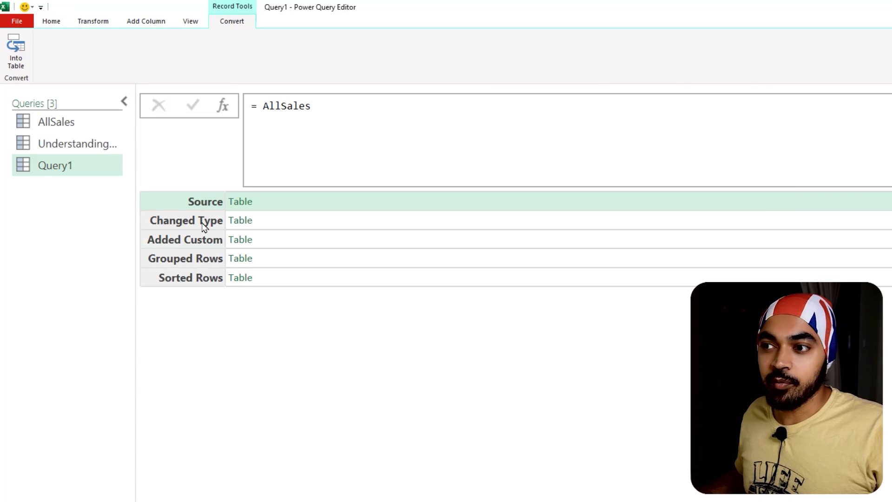
drag(17, 105, 81, 134)
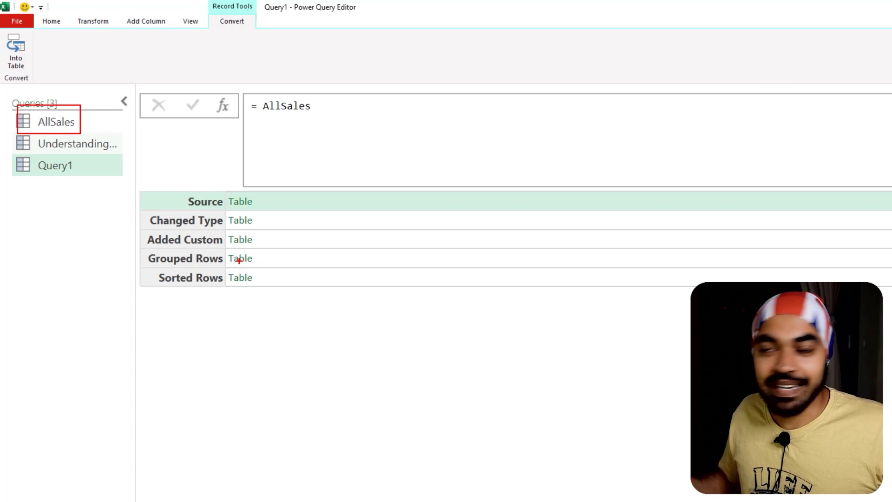
key(Escape)
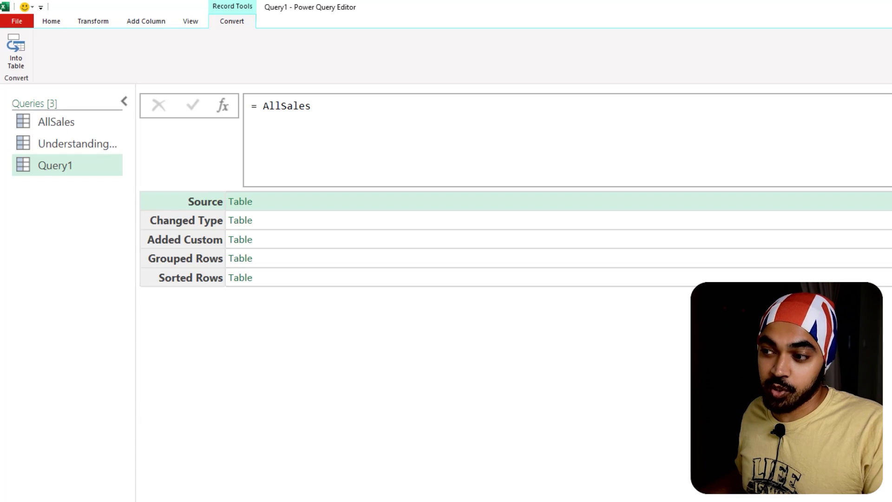
In Query1, drill into Grouped Rows, remove that step, then drill into Sorted Rows.
click(240, 259)
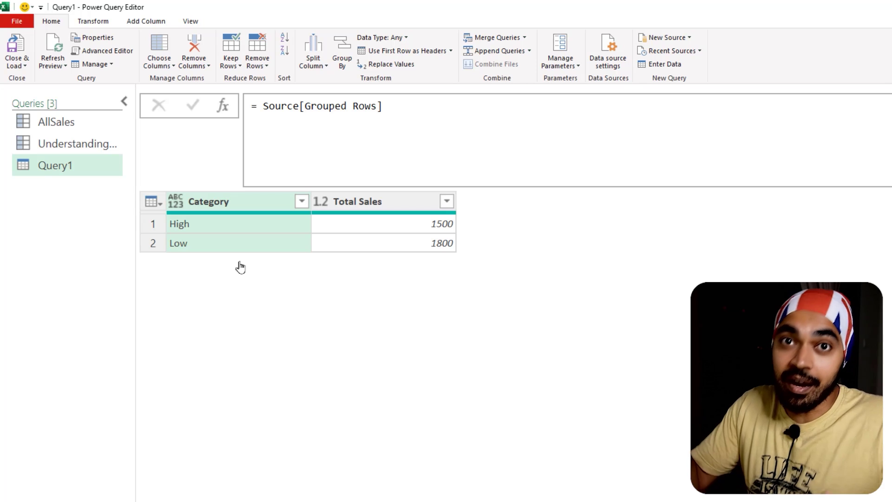
drag(23, 105, 88, 138)
click(752, 219)
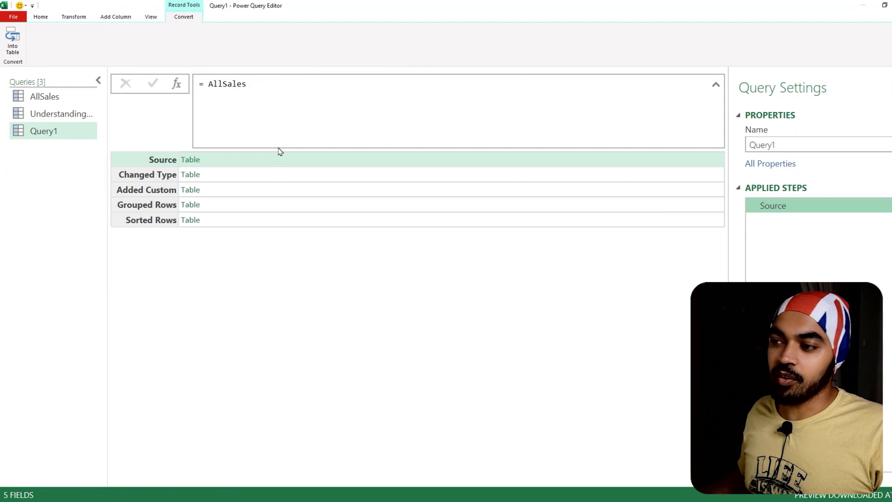
click(195, 221)
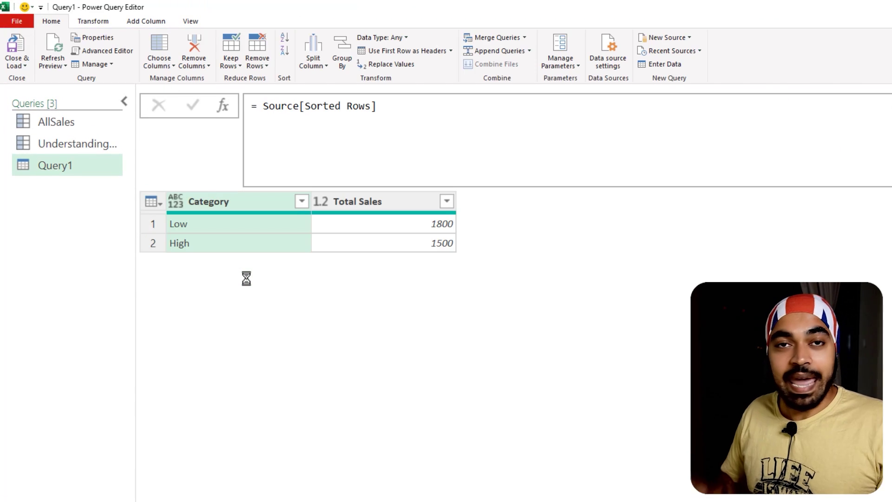
Return to AllSales and highlight its record of five step tables.
click(70, 130)
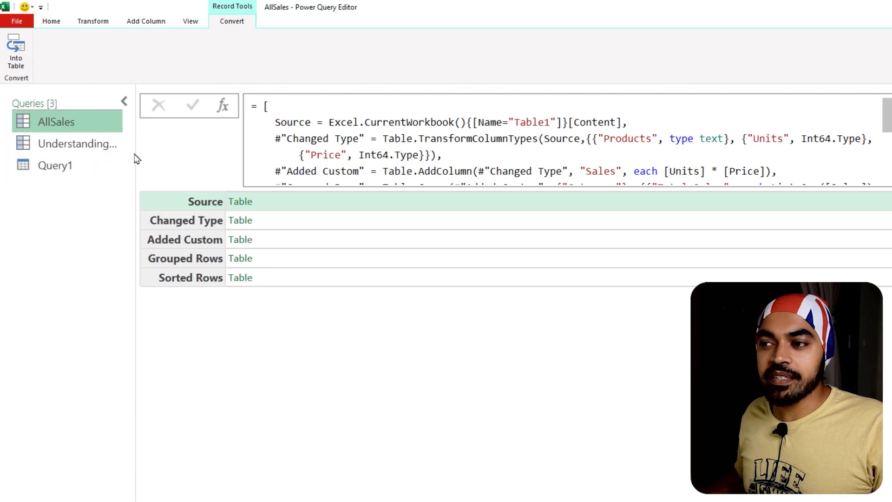
drag(146, 177, 293, 316)
mouse_move(228, 296)
mouse_down()
mouse_move(224, 450)
mouse_move(242, 451)
mouse_up()
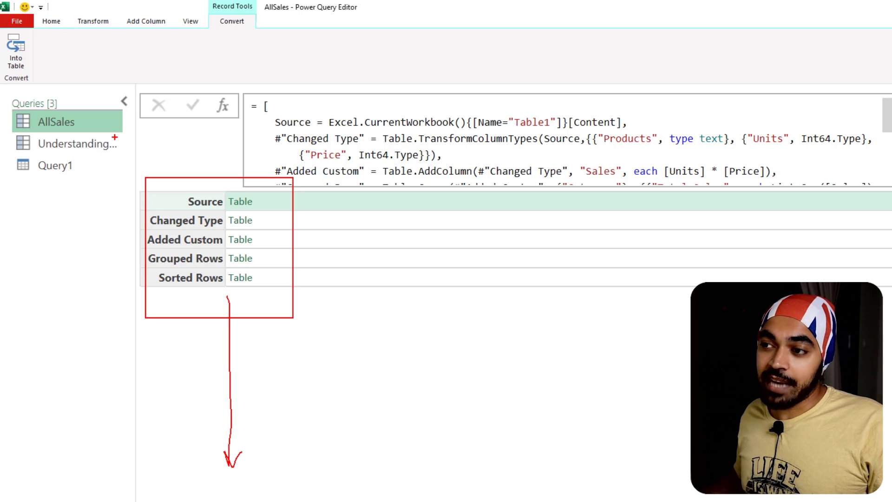
mouse_move(112, 122)
mouse_down()
mouse_move(119, 157)
mouse_move(104, 182)
mouse_move(108, 221)
mouse_move(88, 282)
mouse_up()
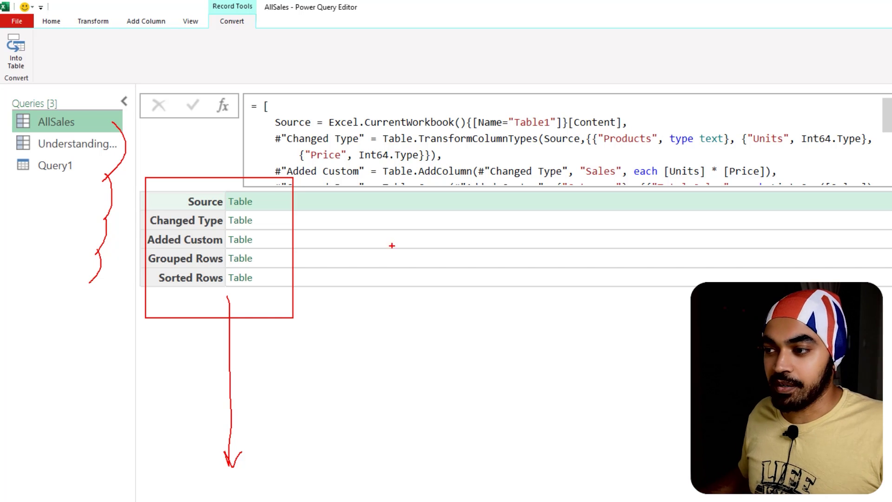
mouse_move(296, 246)
mouse_down()
mouse_move(293, 265)
mouse_move(346, 239)
mouse_up()
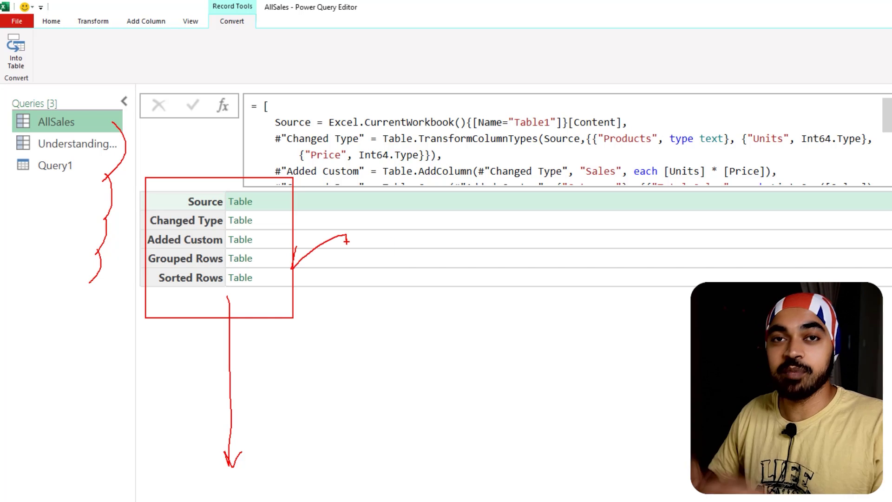